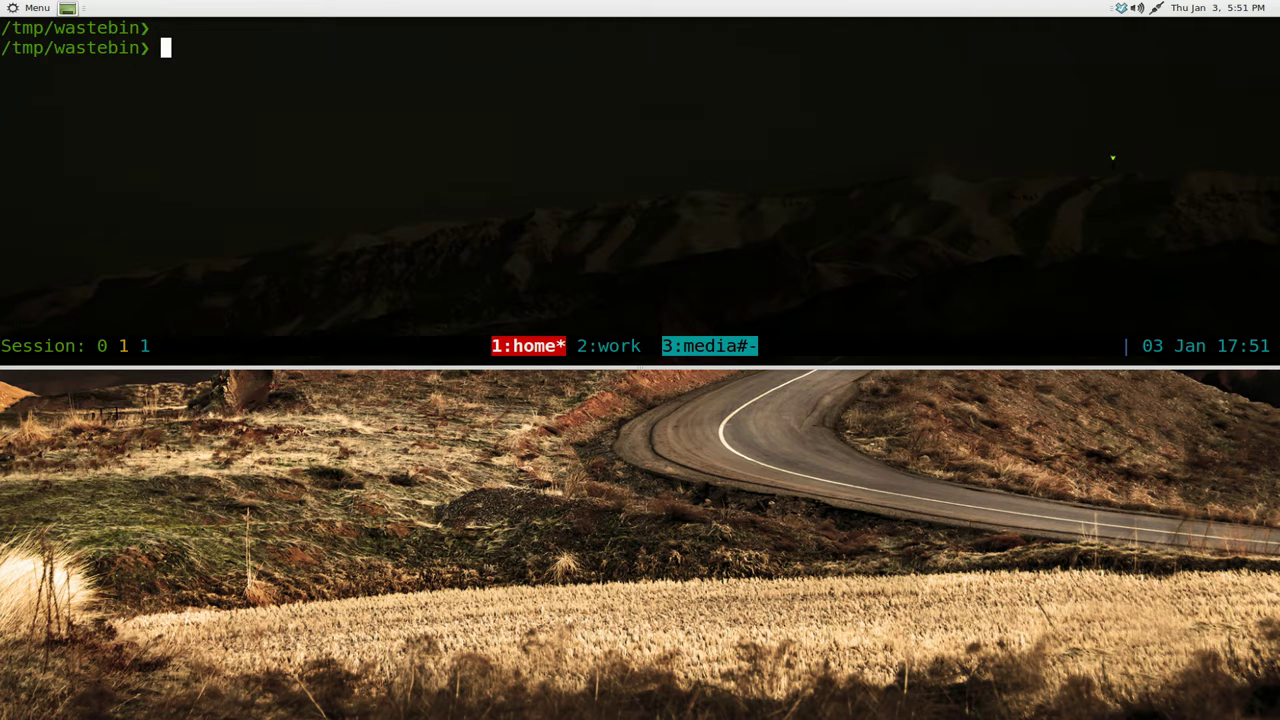
- Maximize the tmux terminal to full screen with F11
{"action": "key", "text": "F11"}
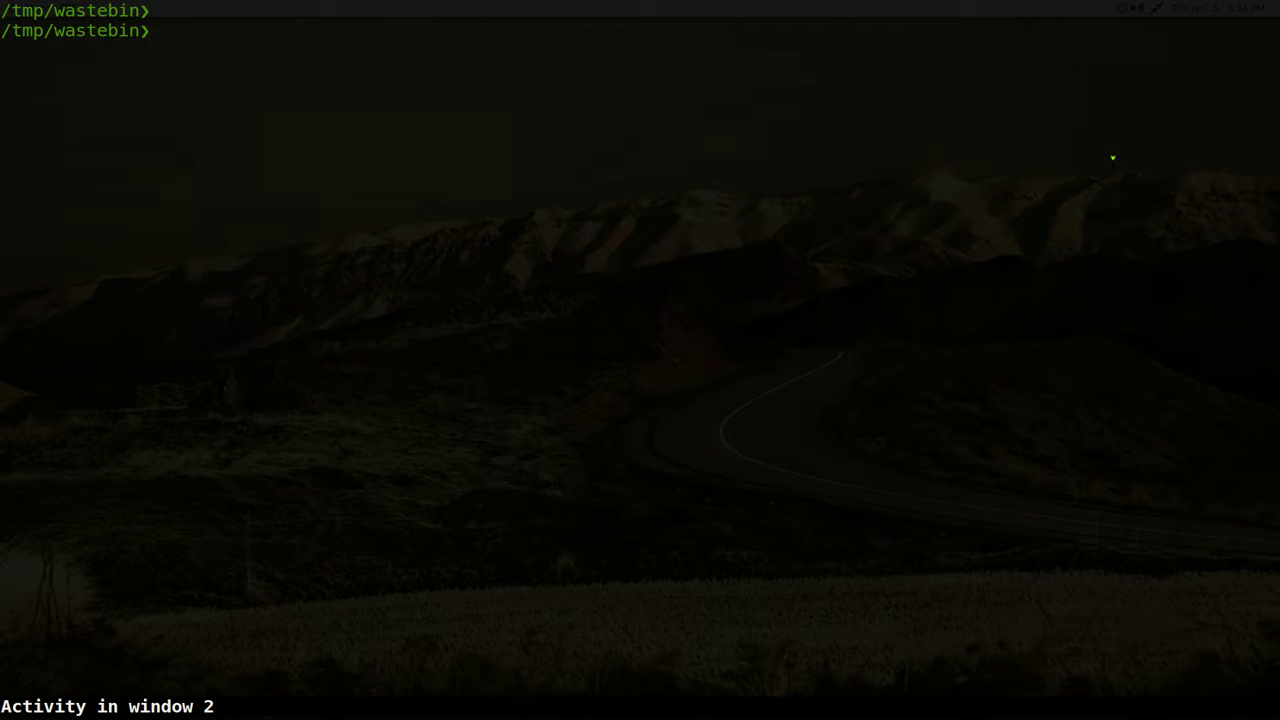
- Launch abook and move between the fedora and mint contacts
{"action": "type", "text": "abook"}
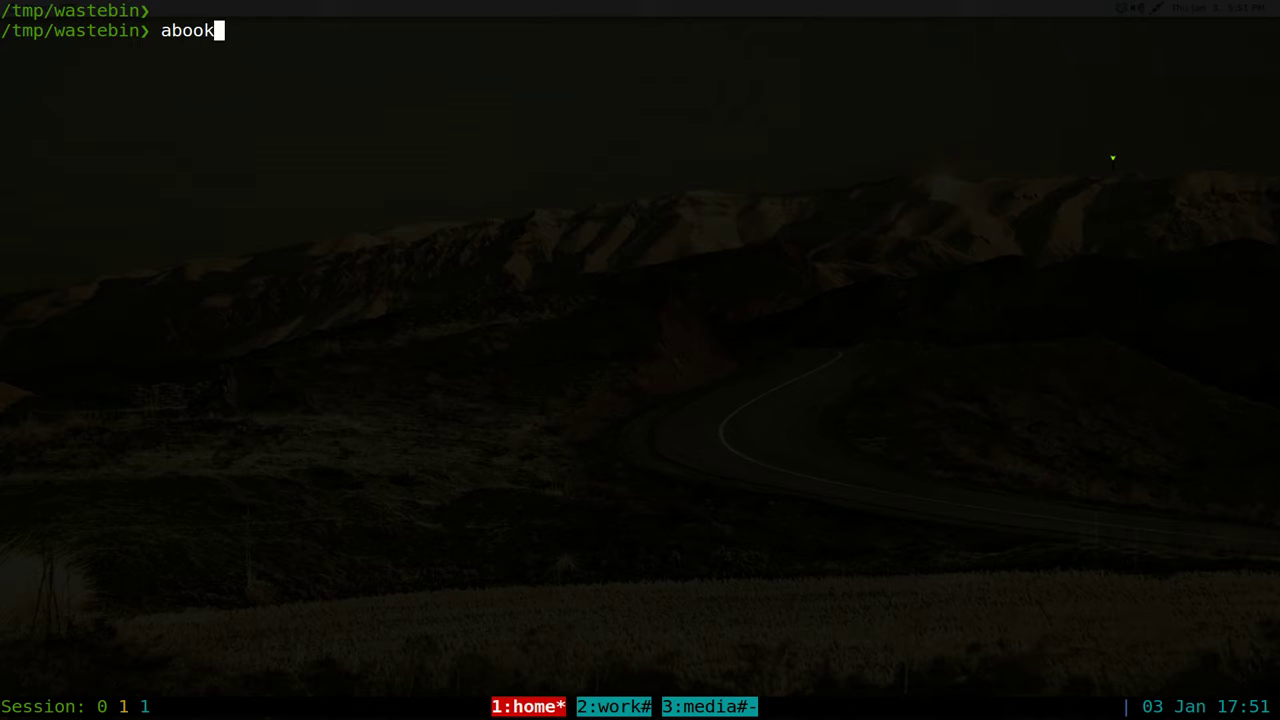
{"action": "key", "text": "Return"}
{"action": "key", "text": "Down"}
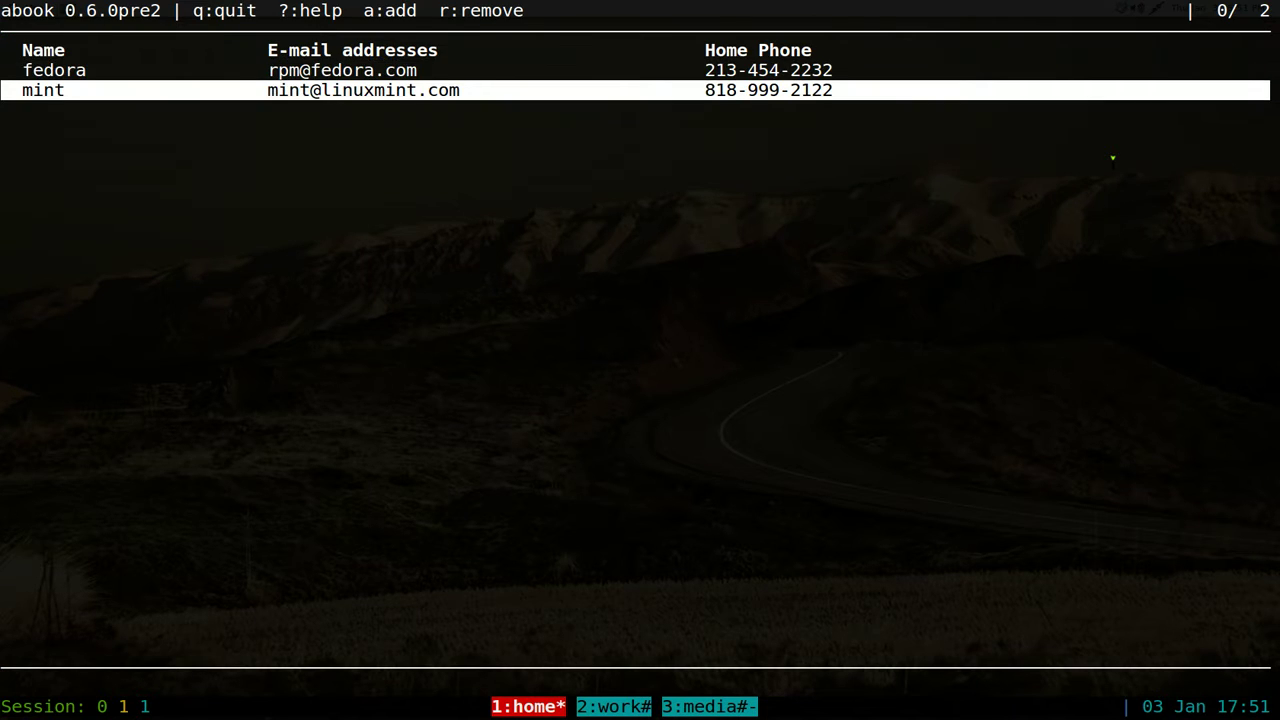
{"action": "key", "text": "Up"}
{"action": "key", "text": "Down"}
{"action": "left_click_drag", "start_coordinate": [193, 10], "coordinate": [526, 12]}
{"action": "key", "text": "question"}
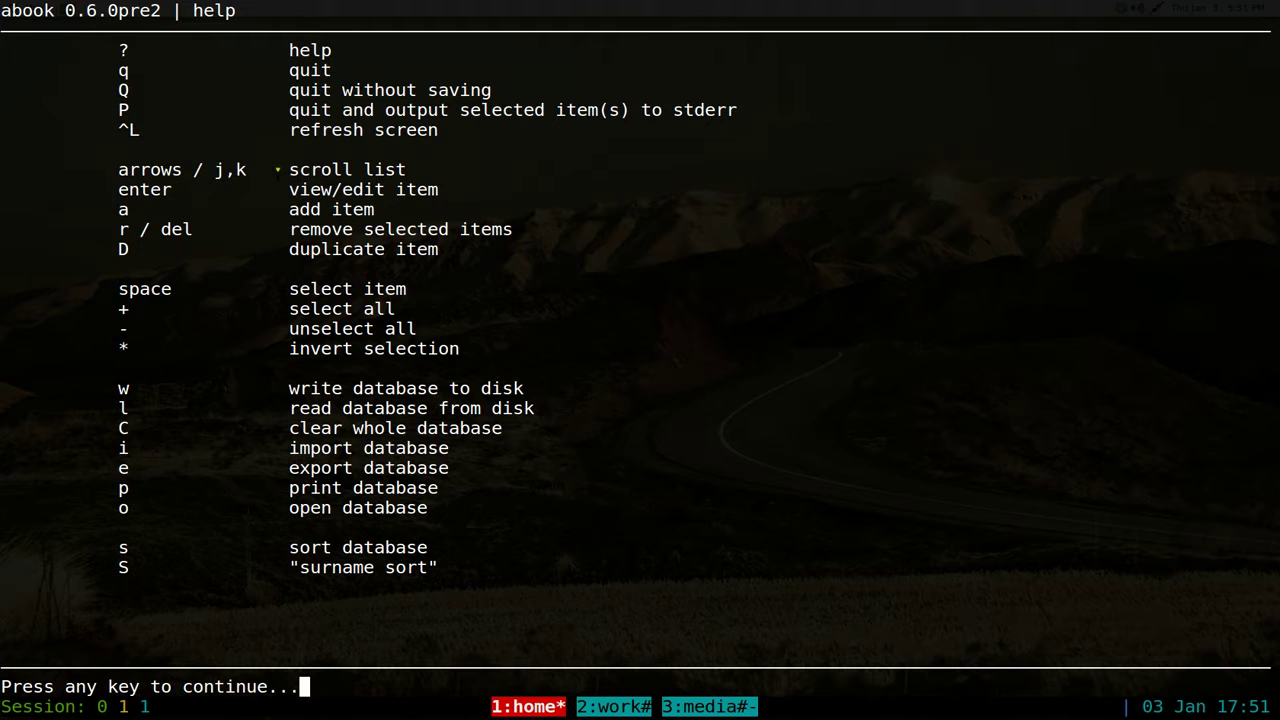
{"action": "left_click_drag", "start_coordinate": [140, 168], "coordinate": [280, 170]}
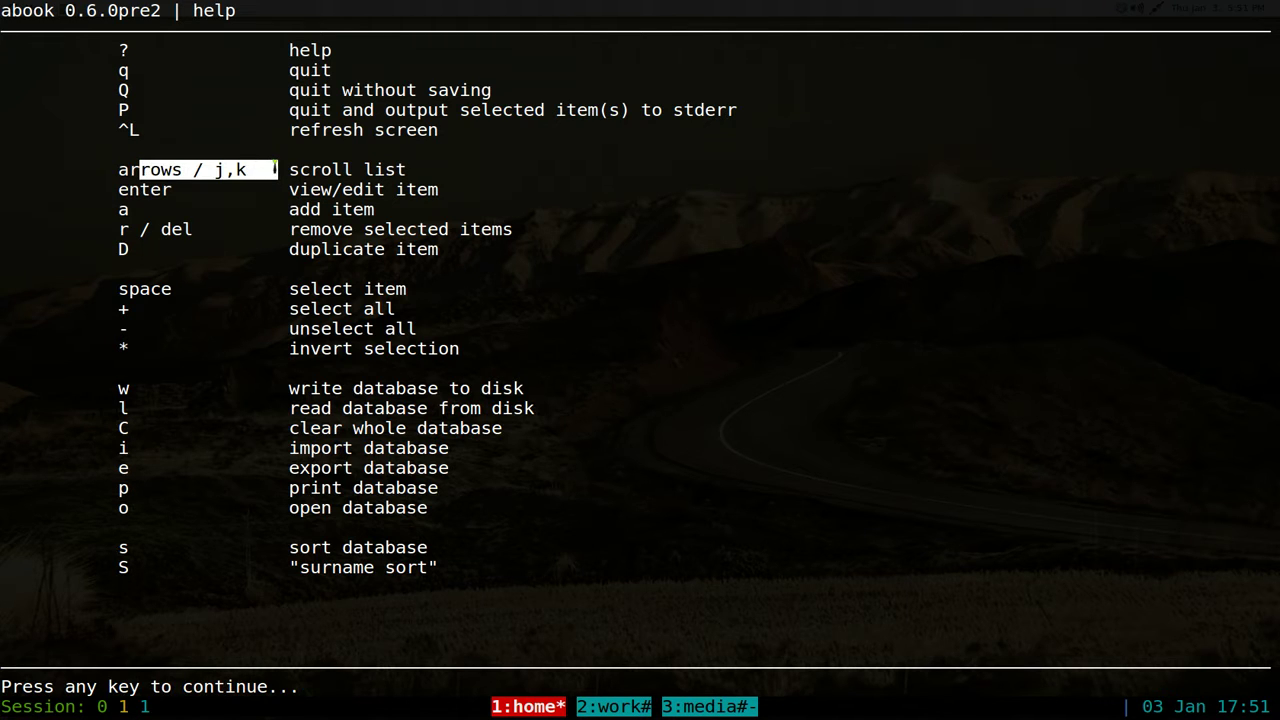
{"action": "left_click_drag", "start_coordinate": [264, 227], "coordinate": [408, 233]}
{"action": "triple_click", "coordinate": [451, 263]}
{"action": "left_click", "coordinate": [451, 263]}
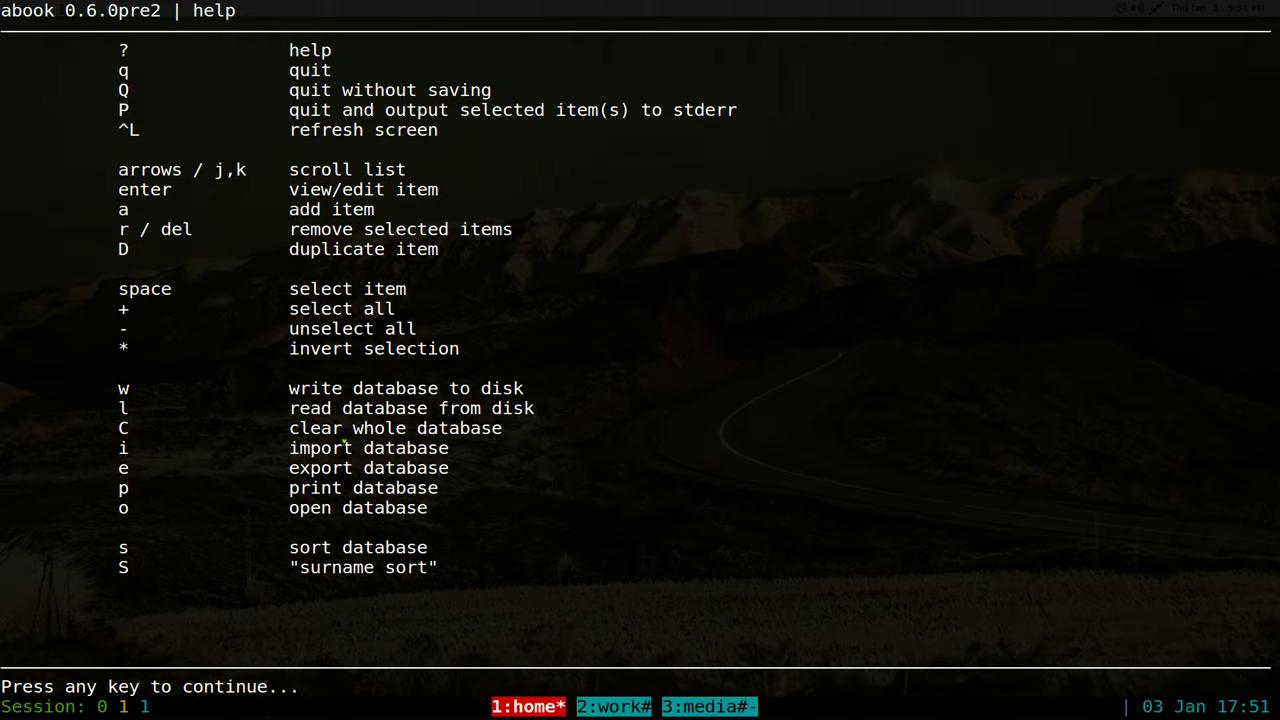
{"action": "key", "text": "space"}
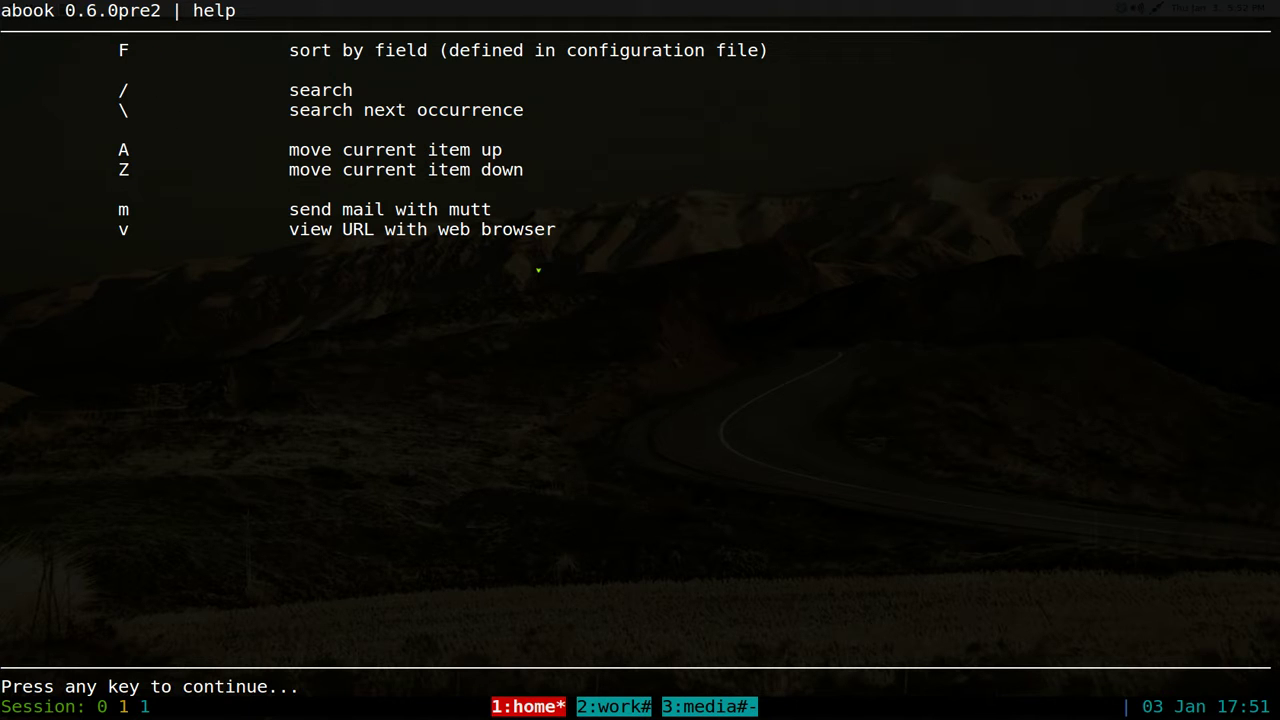
{"action": "key", "text": "space"}
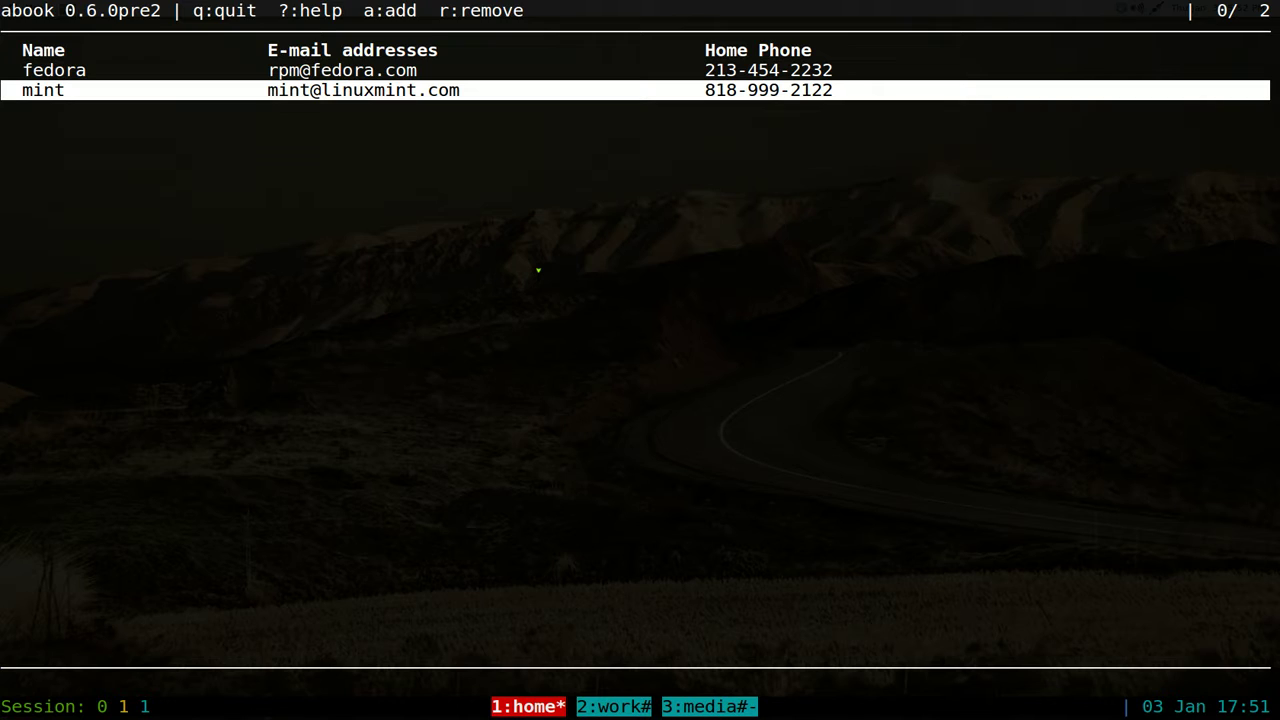
- Add a new contact and enter the contact's name at the Name prompt
{"action": "key", "text": "a"}
{"action": "type", "text": "gotbletu"}
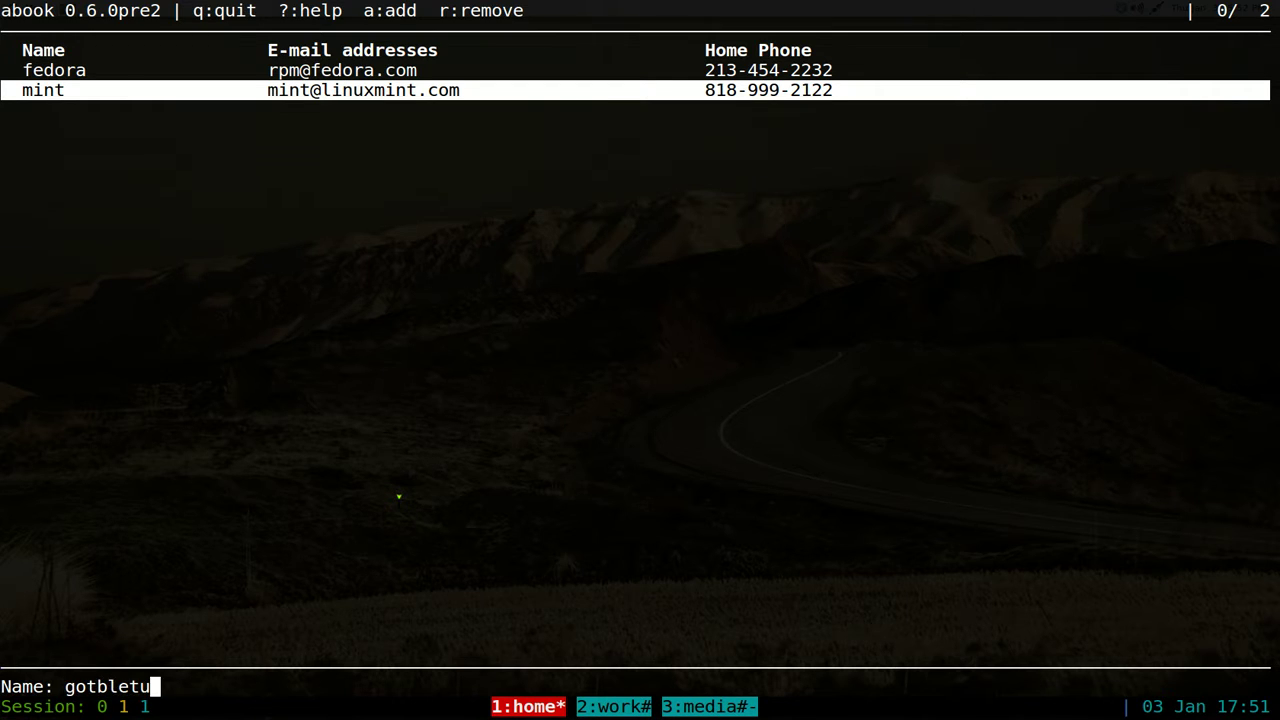
{"action": "key", "text": "Return"}
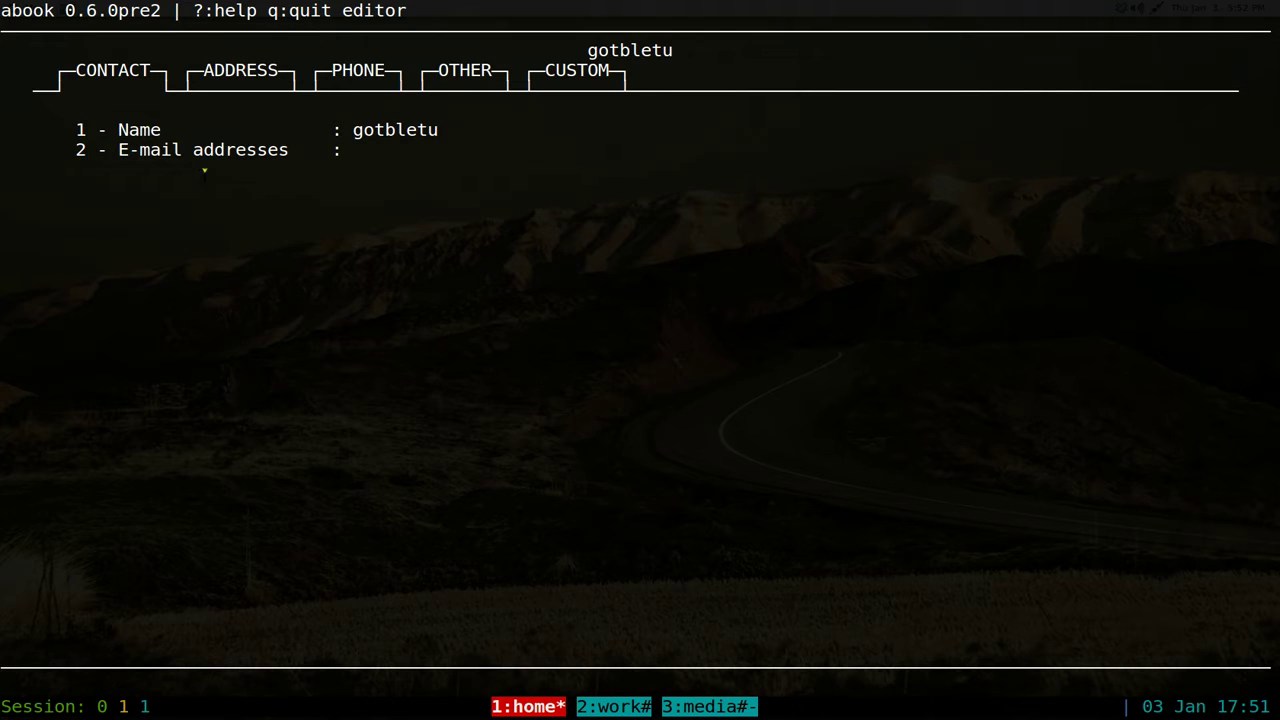
{"action": "left_click_drag", "start_coordinate": [76, 70], "coordinate": [376, 72]}
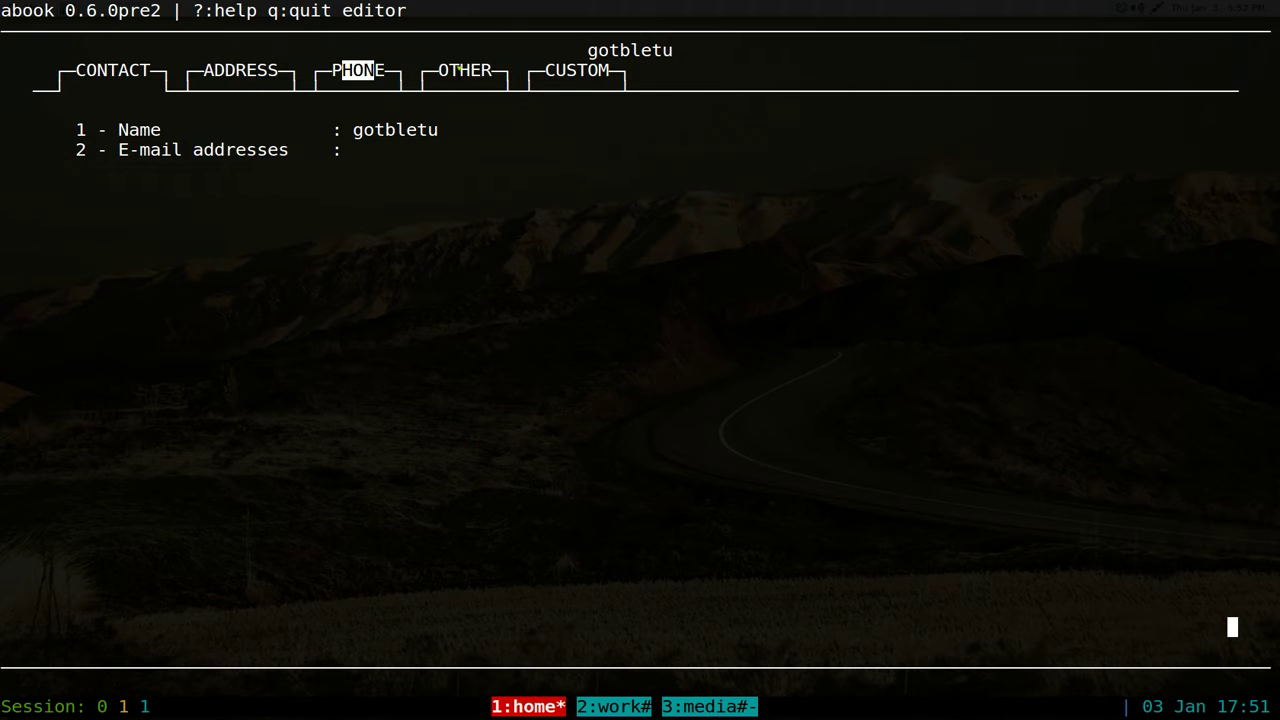
{"action": "left_click_drag", "start_coordinate": [470, 72], "coordinate": [600, 72]}
{"action": "left_click", "coordinate": [600, 72]}
{"action": "key", "text": "Right"}
{"action": "key", "text": "Right"}
{"action": "key", "text": "Right"}
{"action": "key", "text": "Right"}
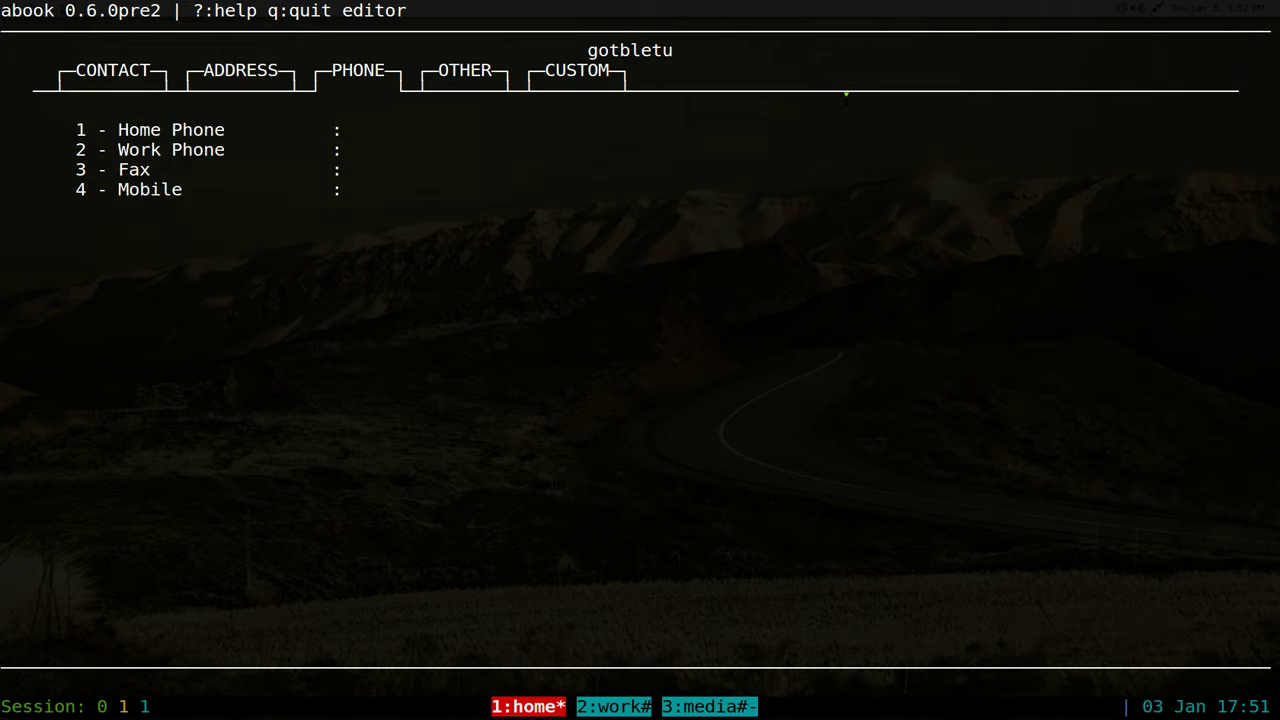
{"action": "key", "text": "Left"}
{"action": "key", "text": "Left"}
{"action": "key", "text": "Left"}
{"action": "key", "text": "Left"}
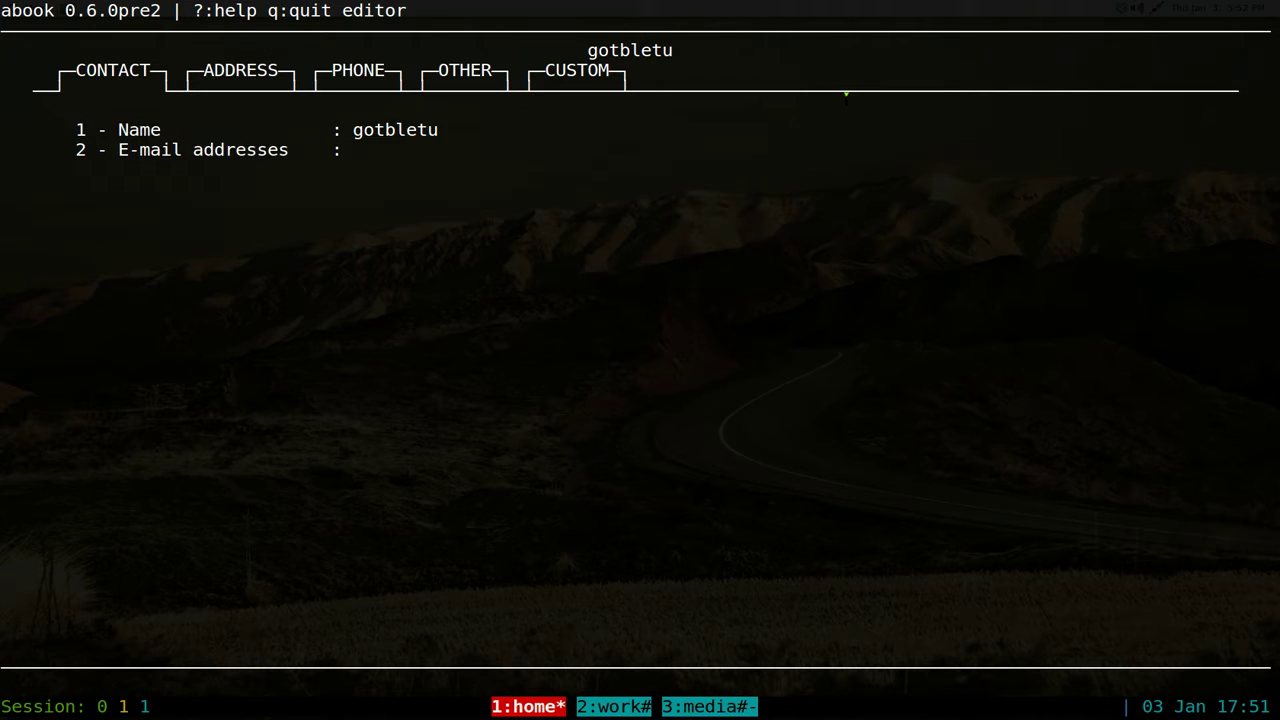
{"action": "key", "text": "Left"}
{"action": "key", "text": "Right"}
- Enter the contact's e-mail address in the E-mail addresses field and save it
{"action": "left_click", "coordinate": [80, 131]}
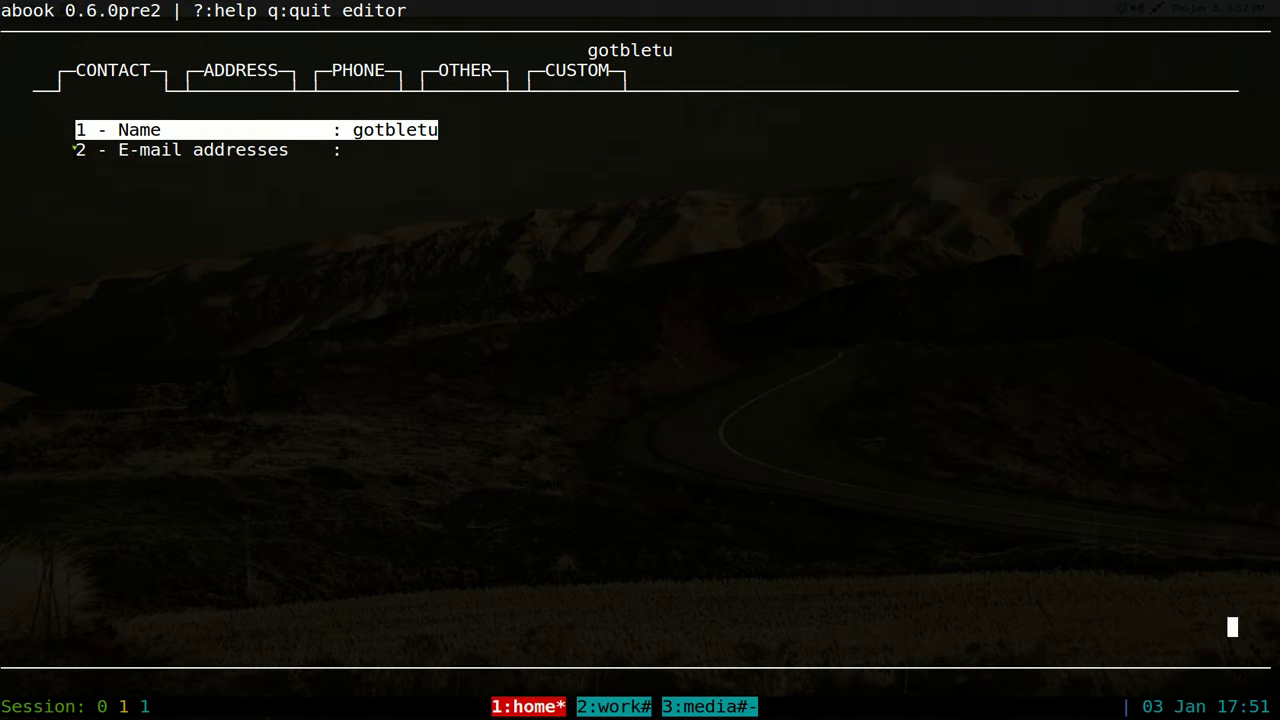
{"action": "left_click_drag", "start_coordinate": [76, 150], "coordinate": [302, 150]}
{"action": "double_click", "coordinate": [412, 209]}
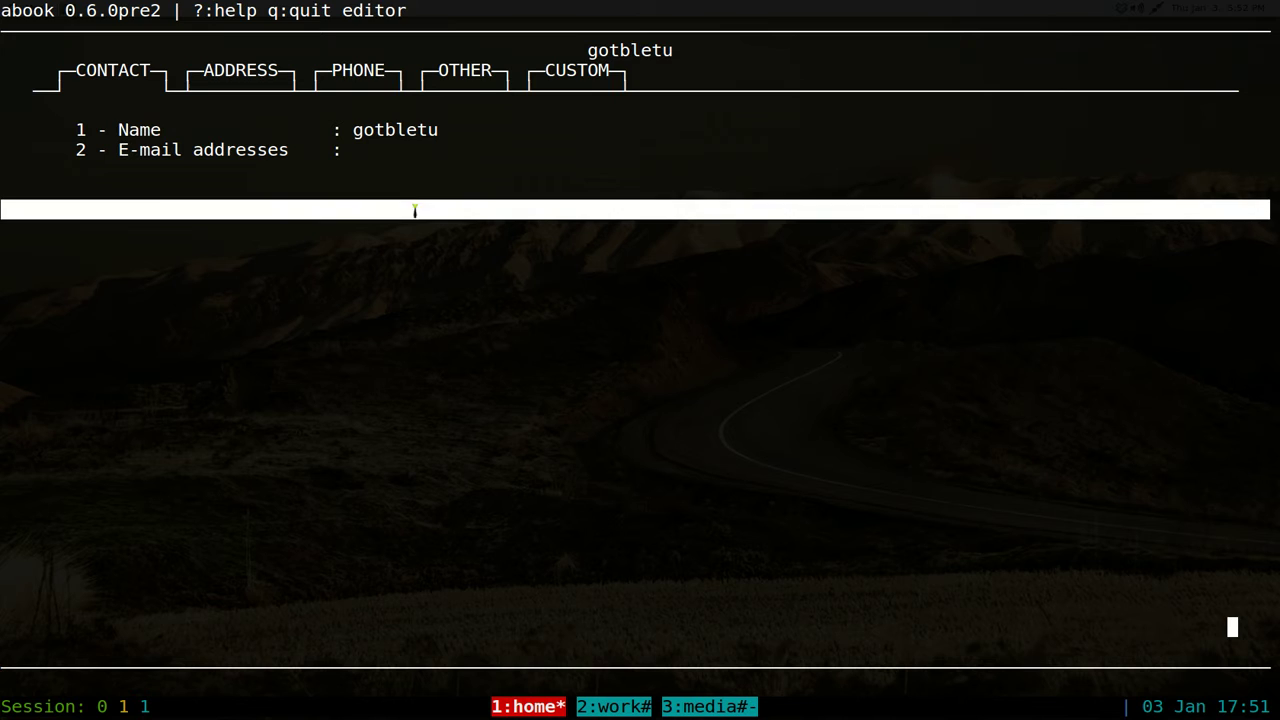
{"action": "left_click", "coordinate": [689, 201]}
{"action": "key", "text": "2"}
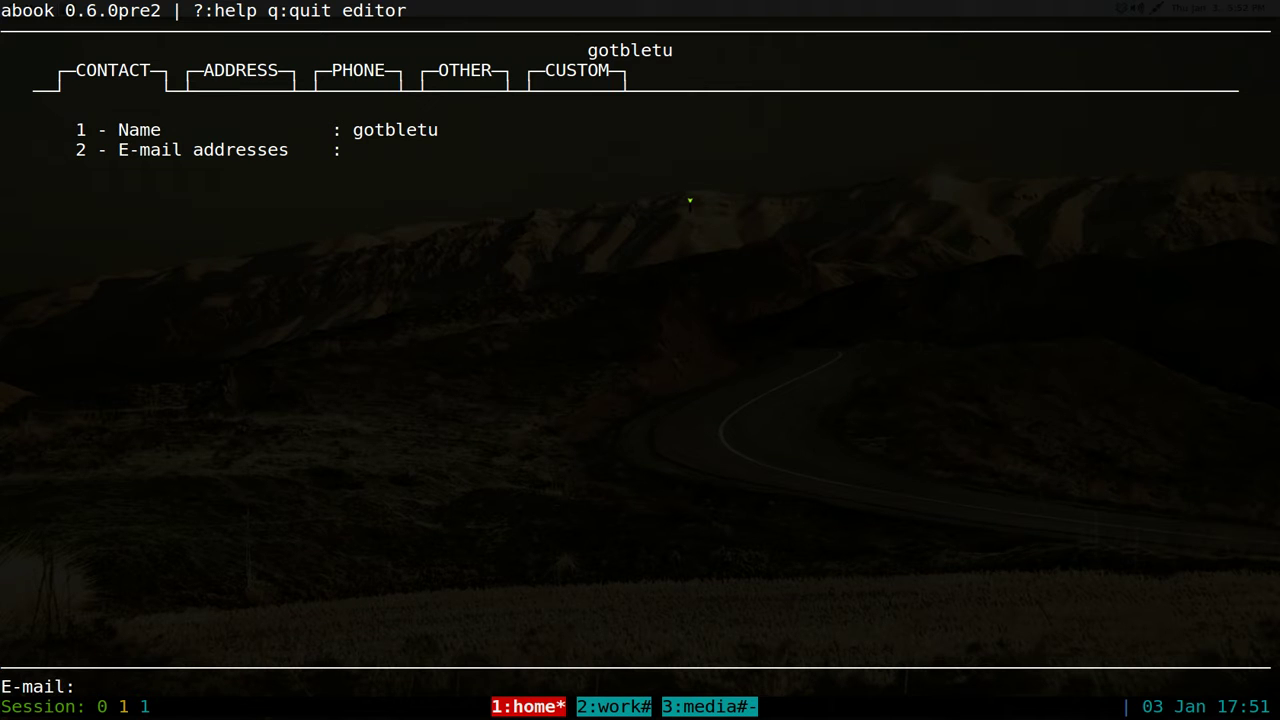
{"action": "left_click_drag", "start_coordinate": [2, 686], "coordinate": [74, 686]}
{"action": "left_click", "coordinate": [74, 686]}
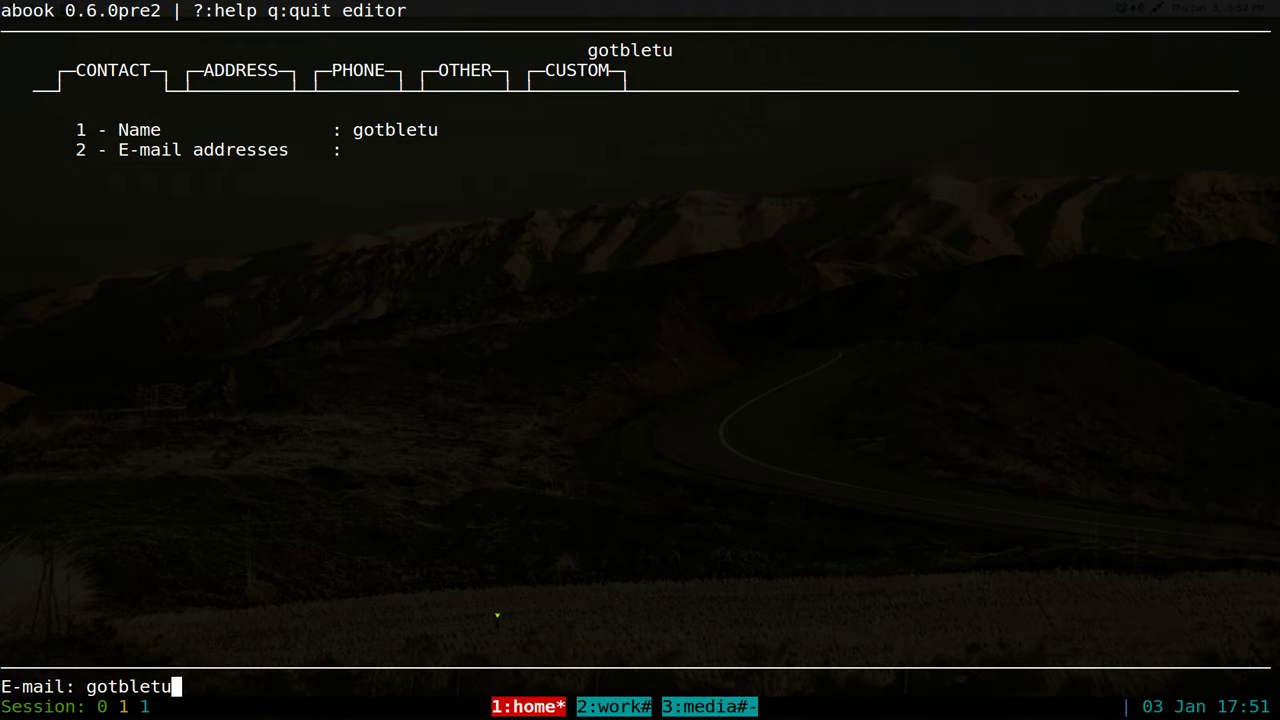
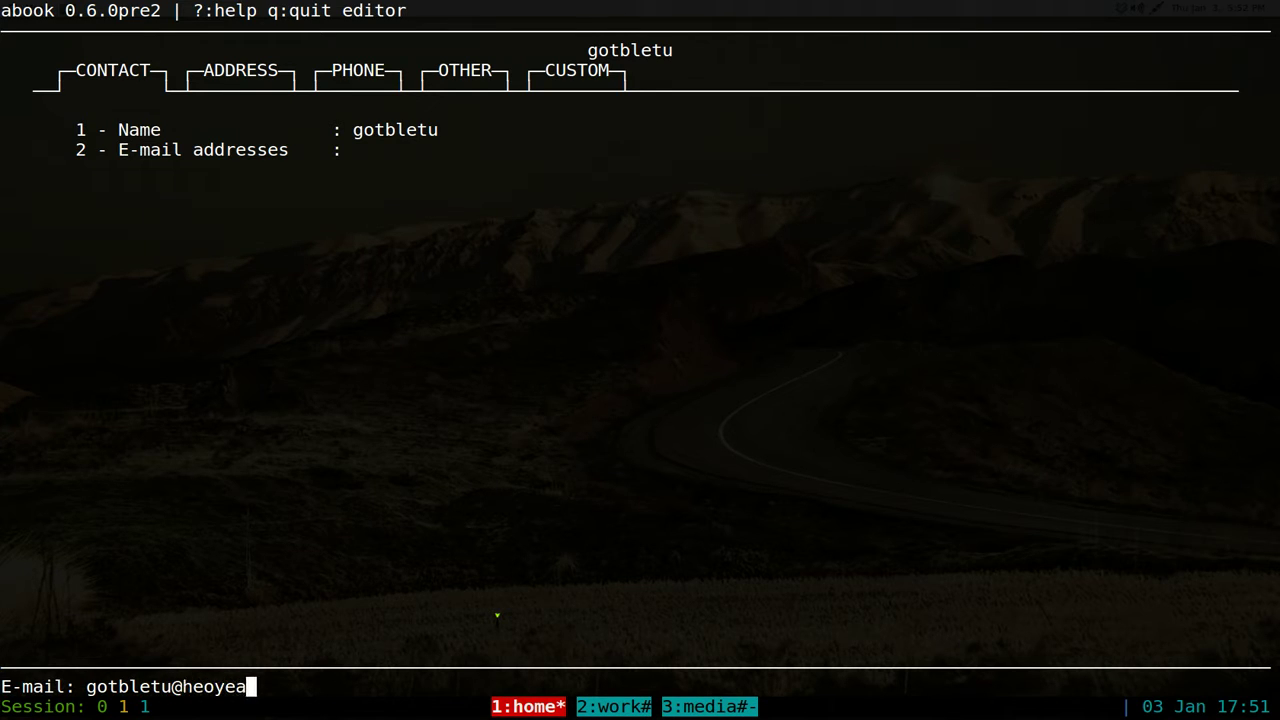
{"action": "key", "text": "Return"}
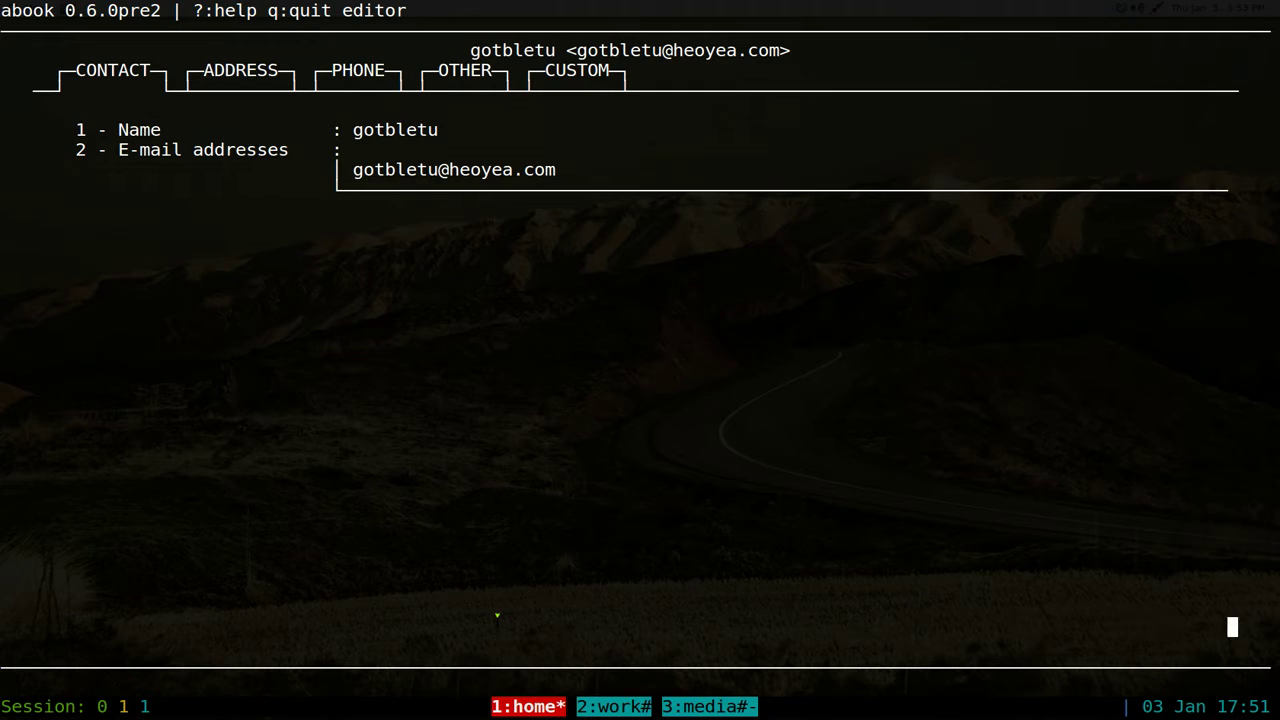
- On the ADDRESS tab, enter the contact's street address and city
{"action": "key", "text": "Right"}
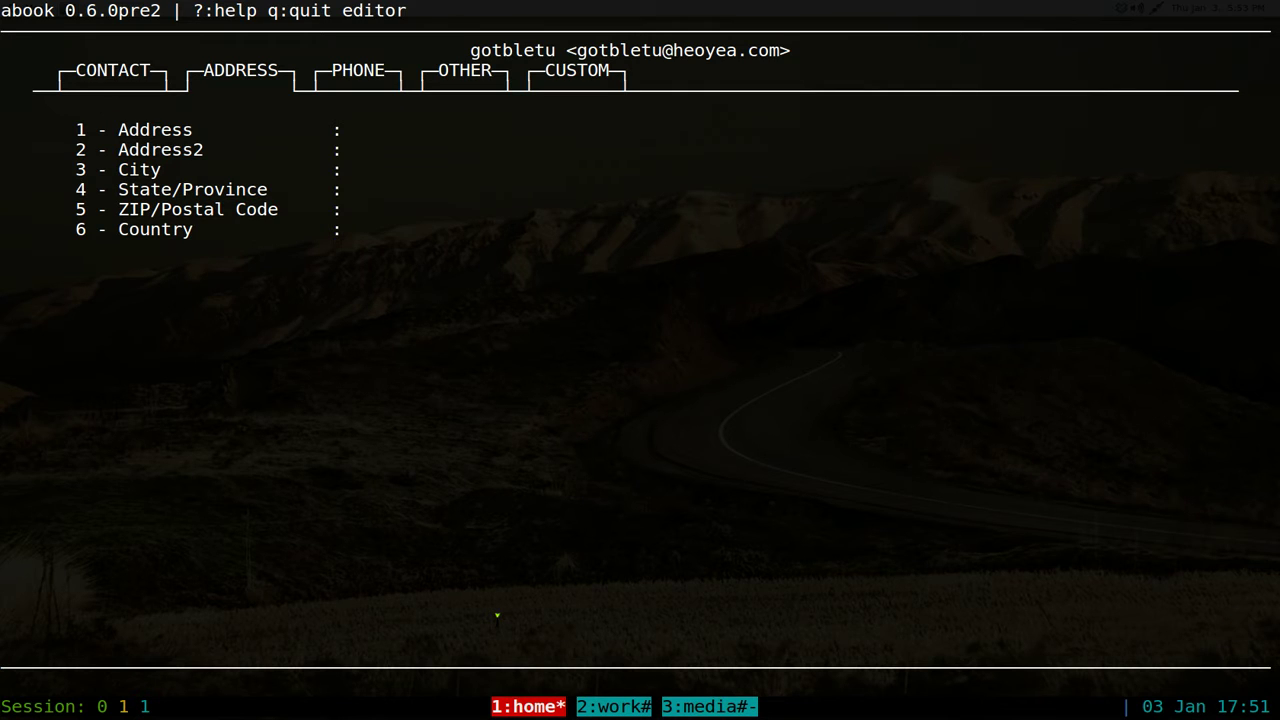
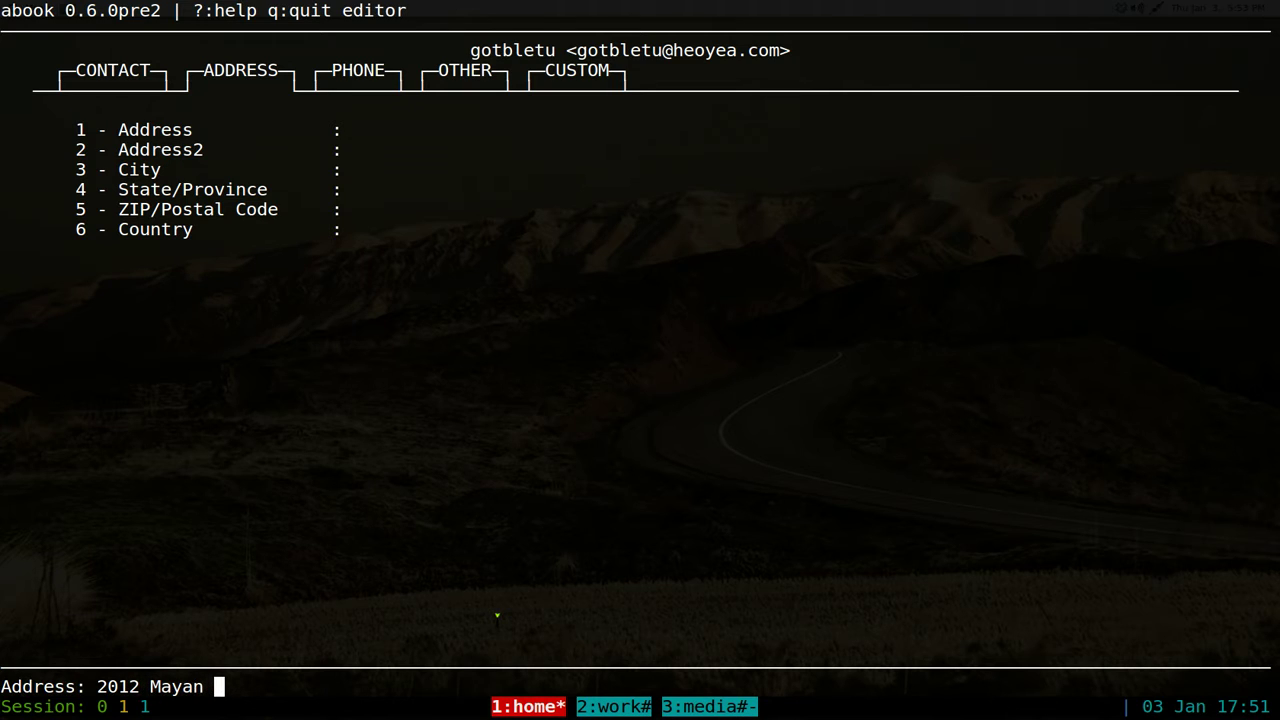
{"action": "key", "text": "Return"}
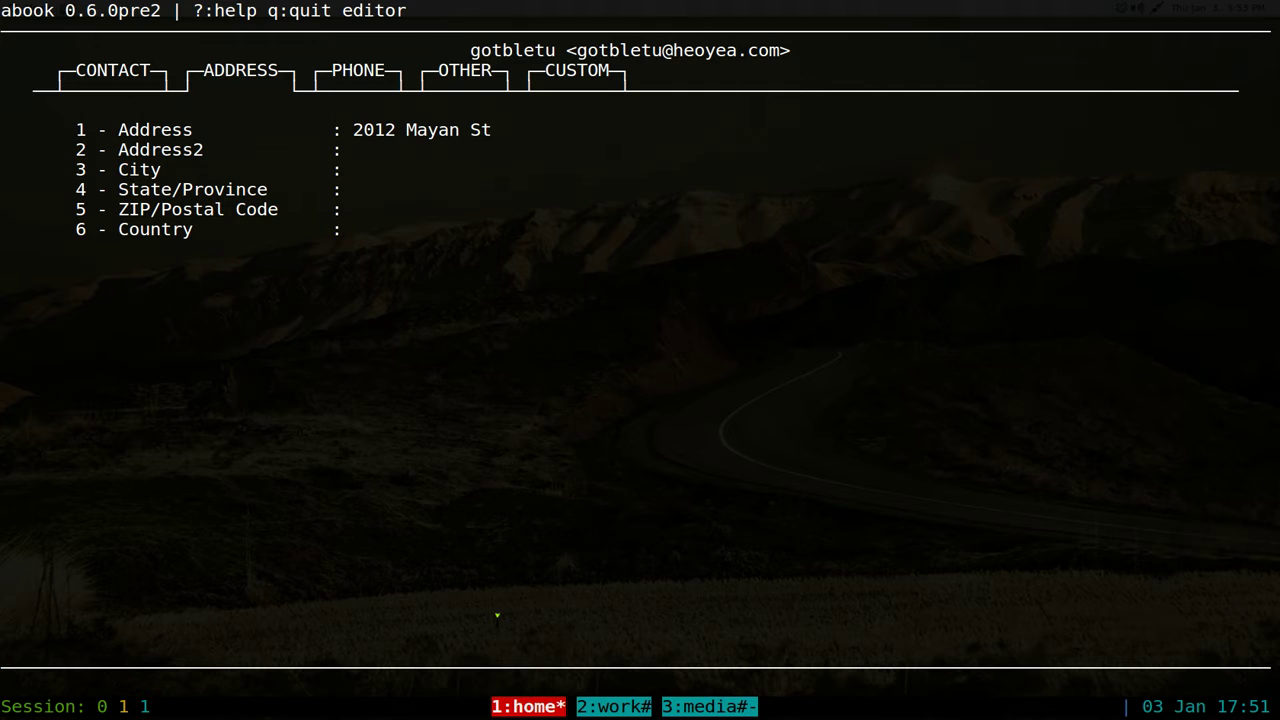
{"action": "key", "text": "3"}
{"action": "type", "text": "Mexico"}
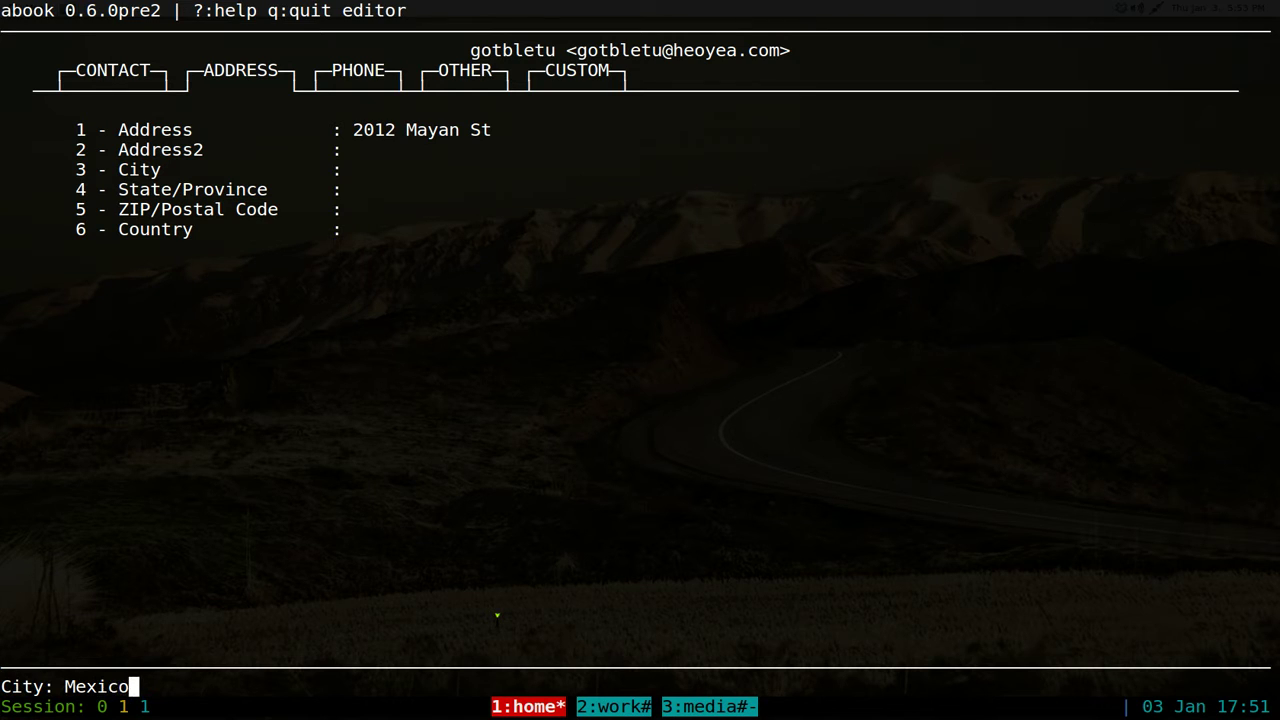
{"action": "type", "text": " City"}
{"action": "key", "text": "Return"}
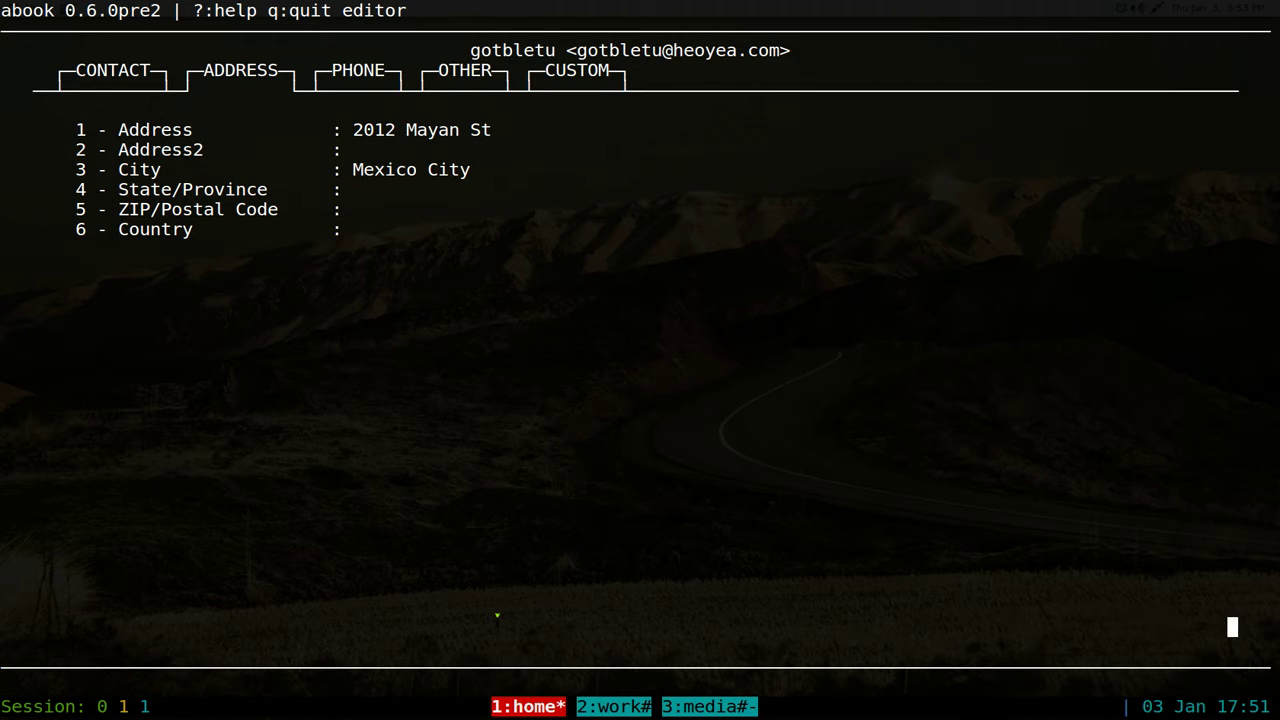
- Fill in the contact's state, ZIP code and country
{"action": "key", "text": "4"}
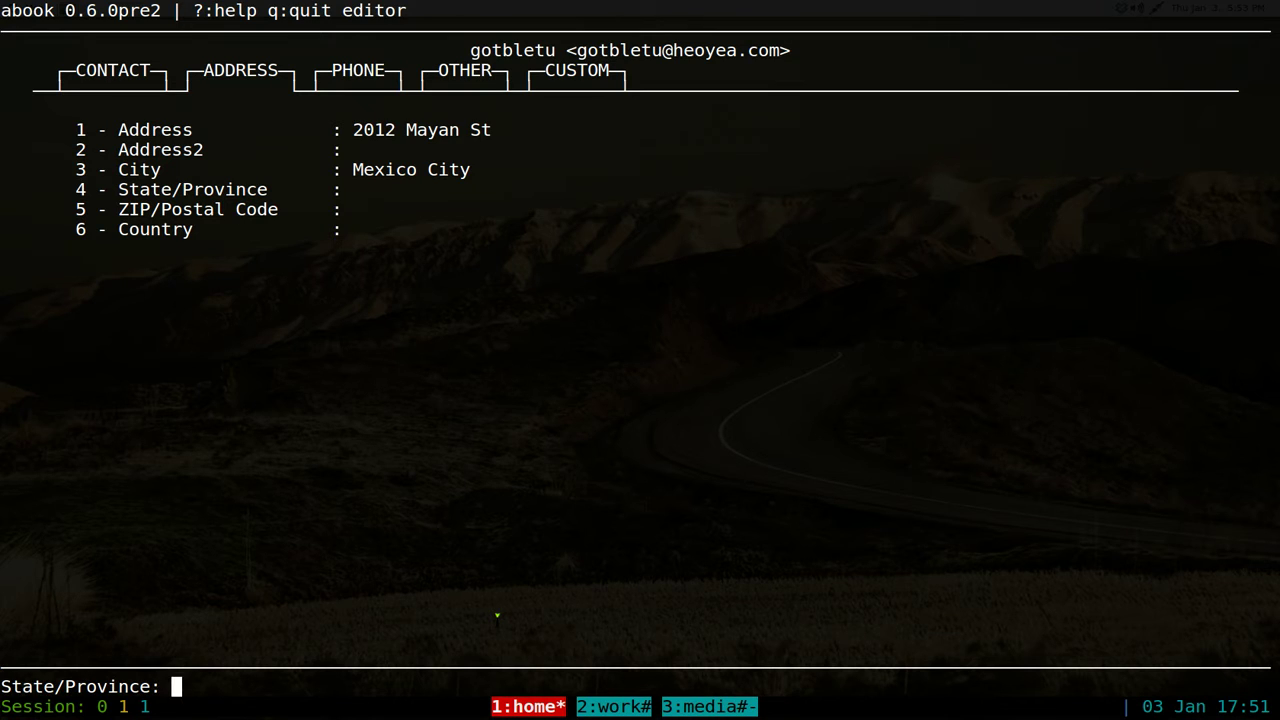
{"action": "type", "text": "MX"}
{"action": "key", "text": "Return"}
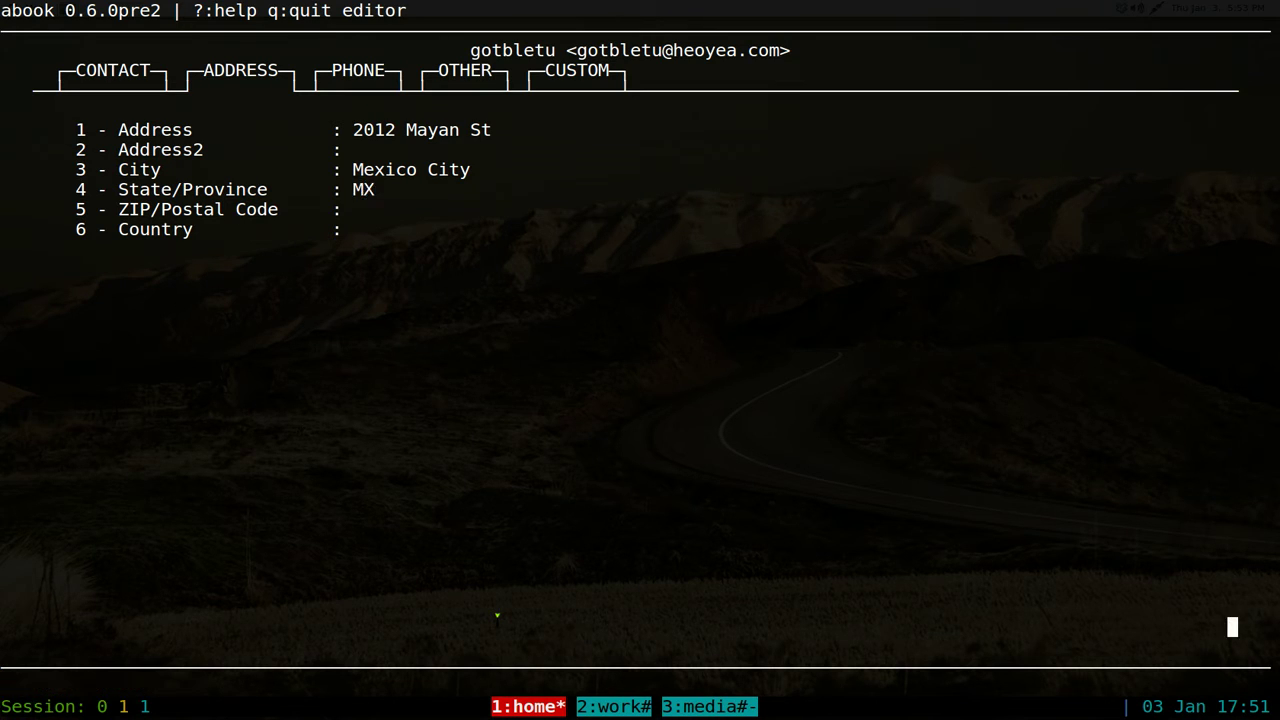
{"action": "type", "text": "5"}
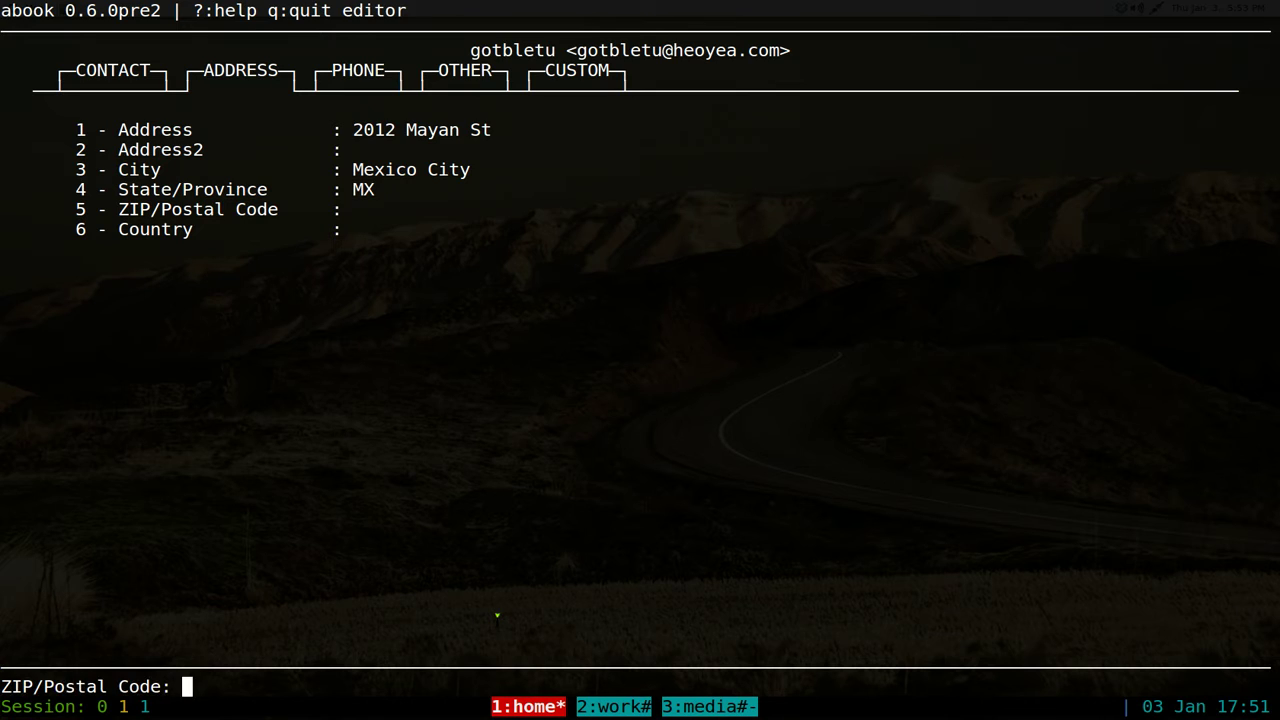
{"action": "type", "text": "91190"}
{"action": "key", "text": "Return"}
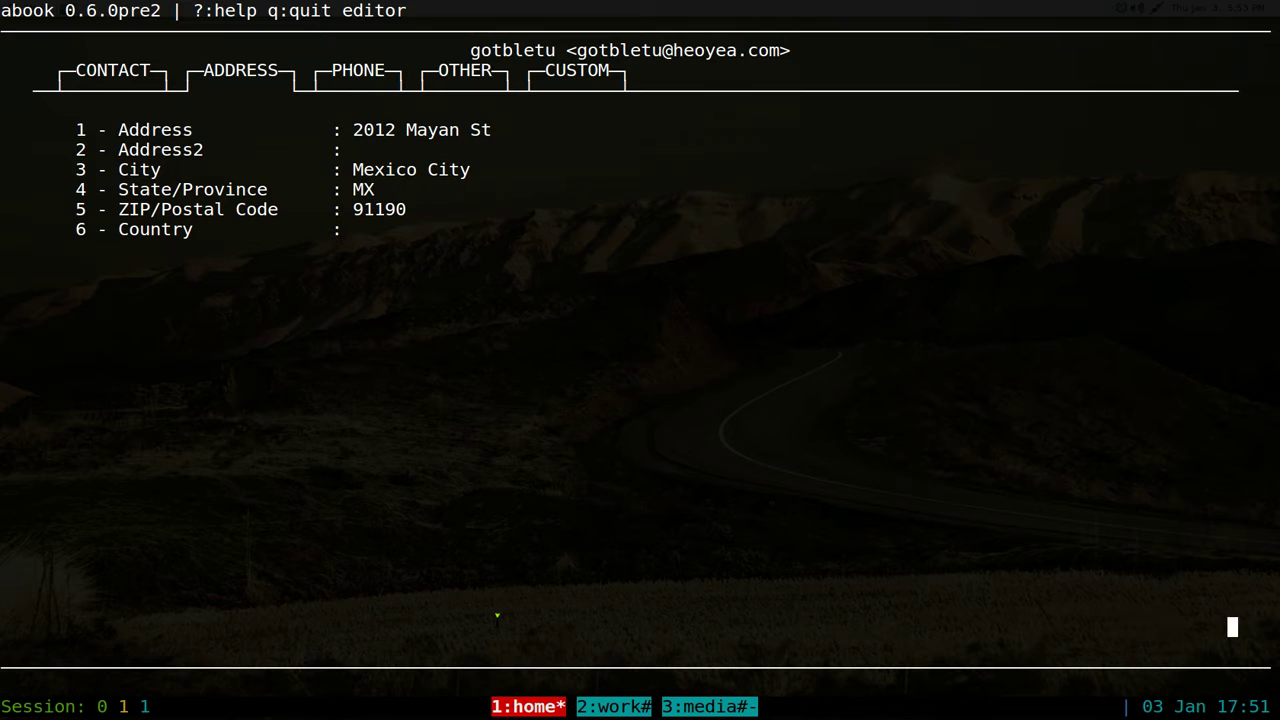
{"action": "key", "text": "6"}
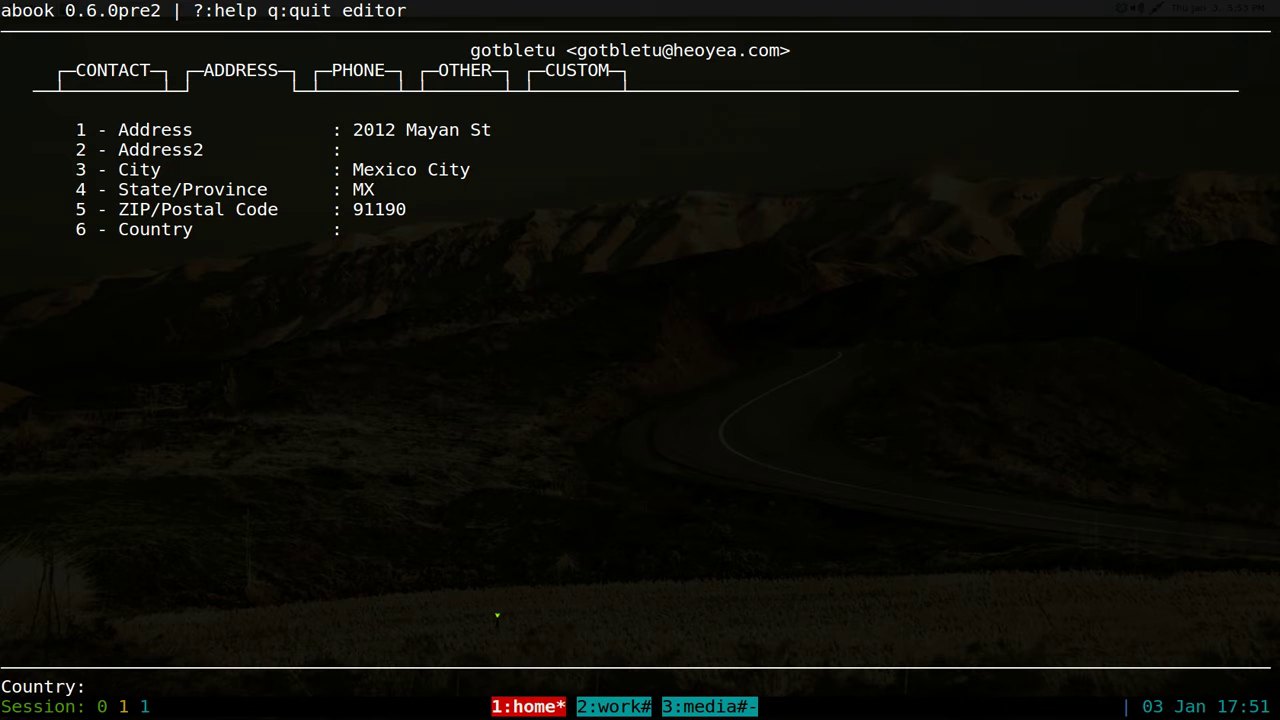
{"action": "type", "text": "MX"}
{"action": "key", "text": "Return"}
- On the PHONE tab, enter the contact's home phone number
{"action": "key", "text": "Right"}
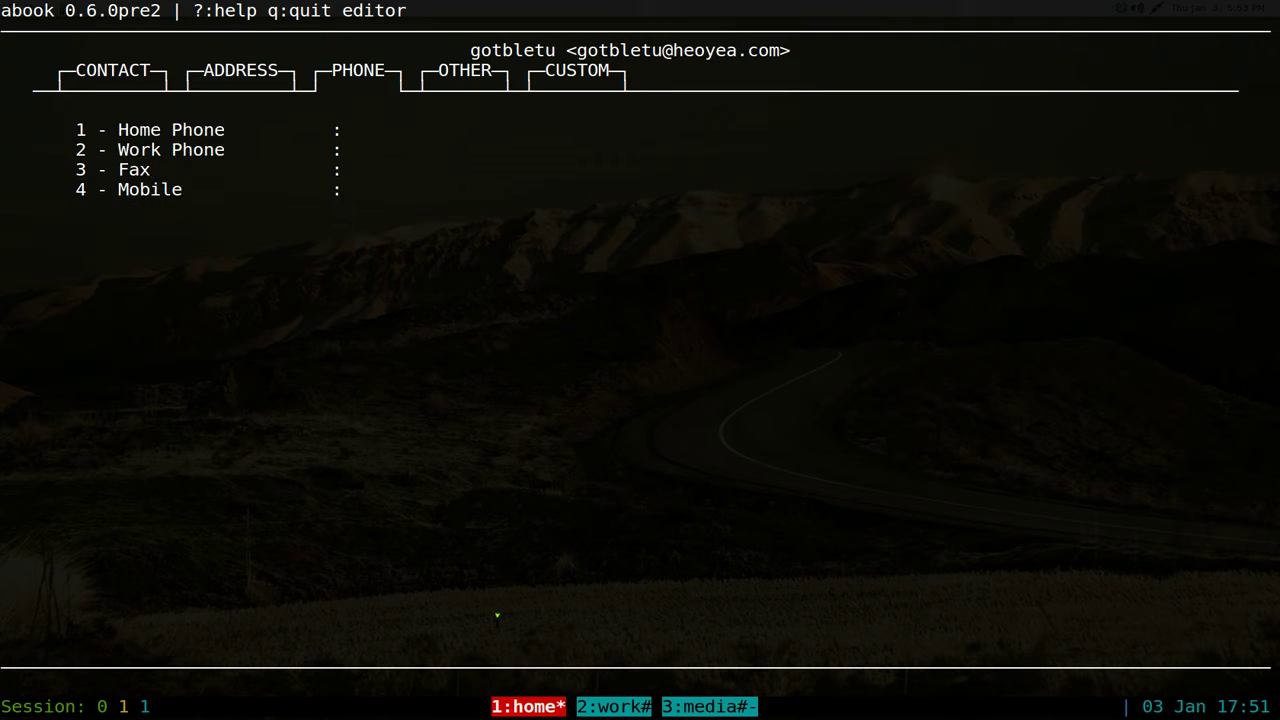
{"action": "key", "text": "1"}
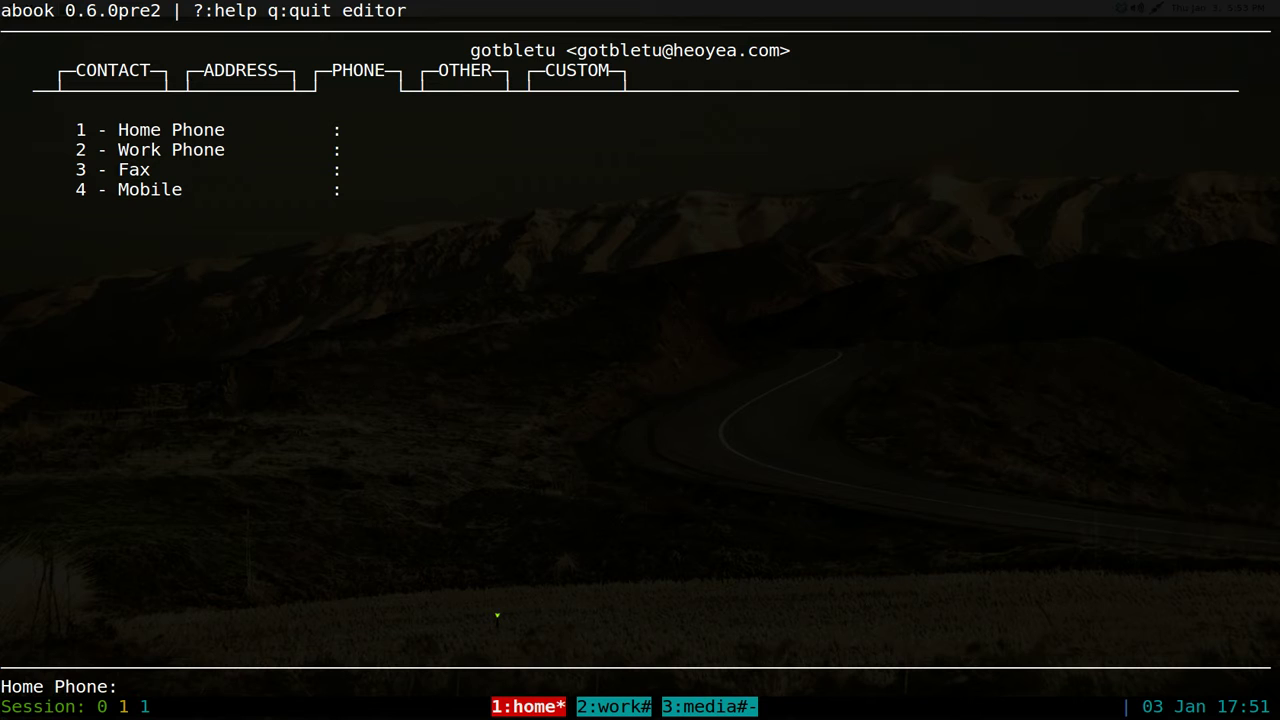
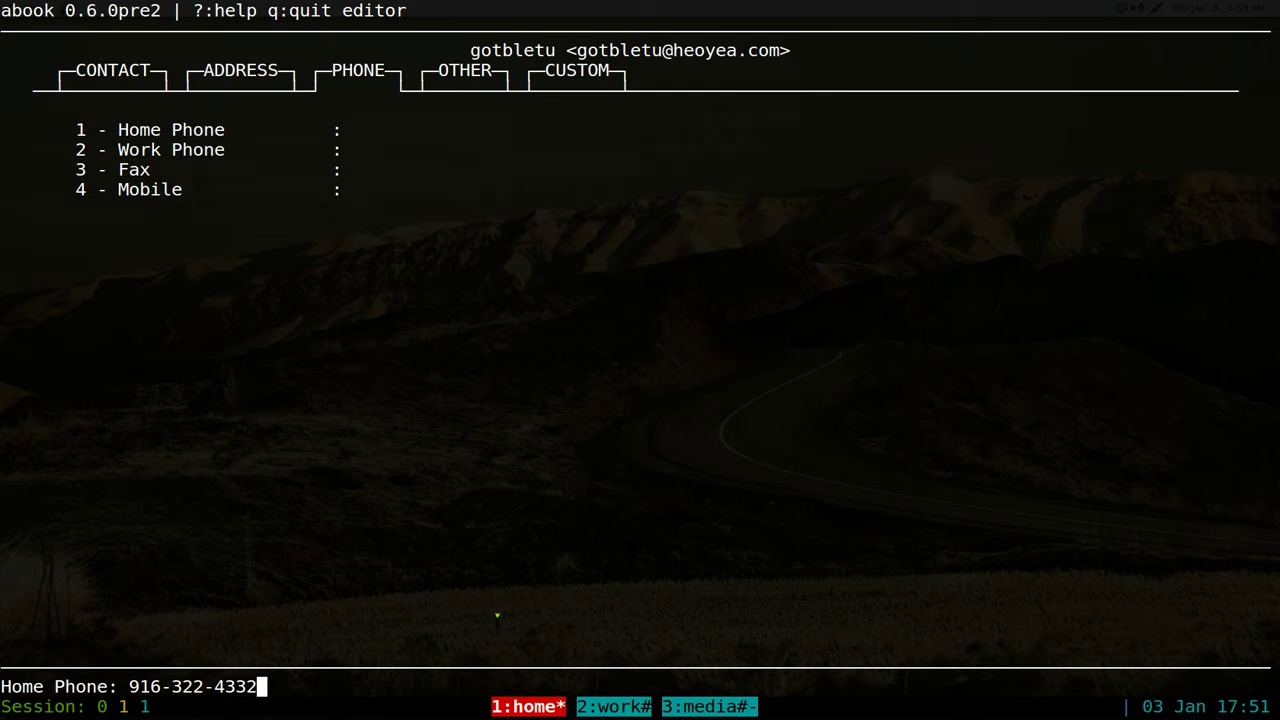
{"action": "key", "text": "Return"}
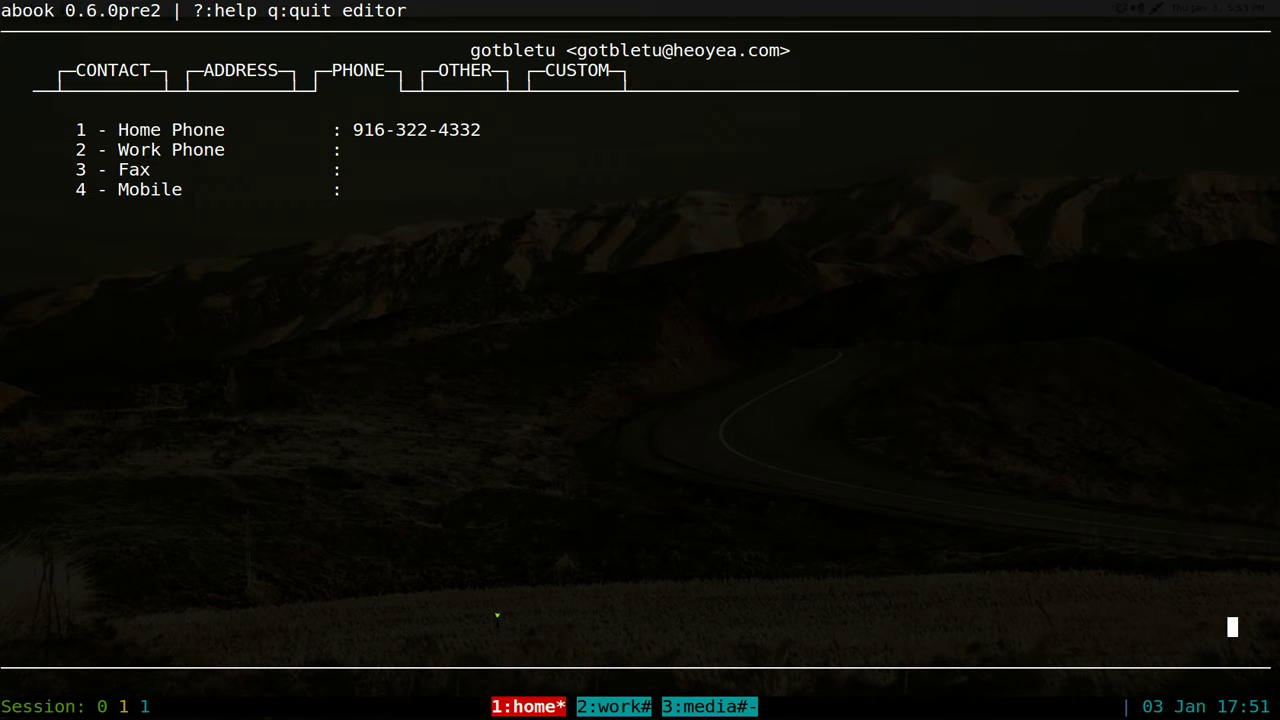
{"action": "left_click_drag", "start_coordinate": [268, 10], "coordinate": [408, 10]}
- Close the contact editor and step through the three-entry contact list
{"action": "key", "text": "q"}
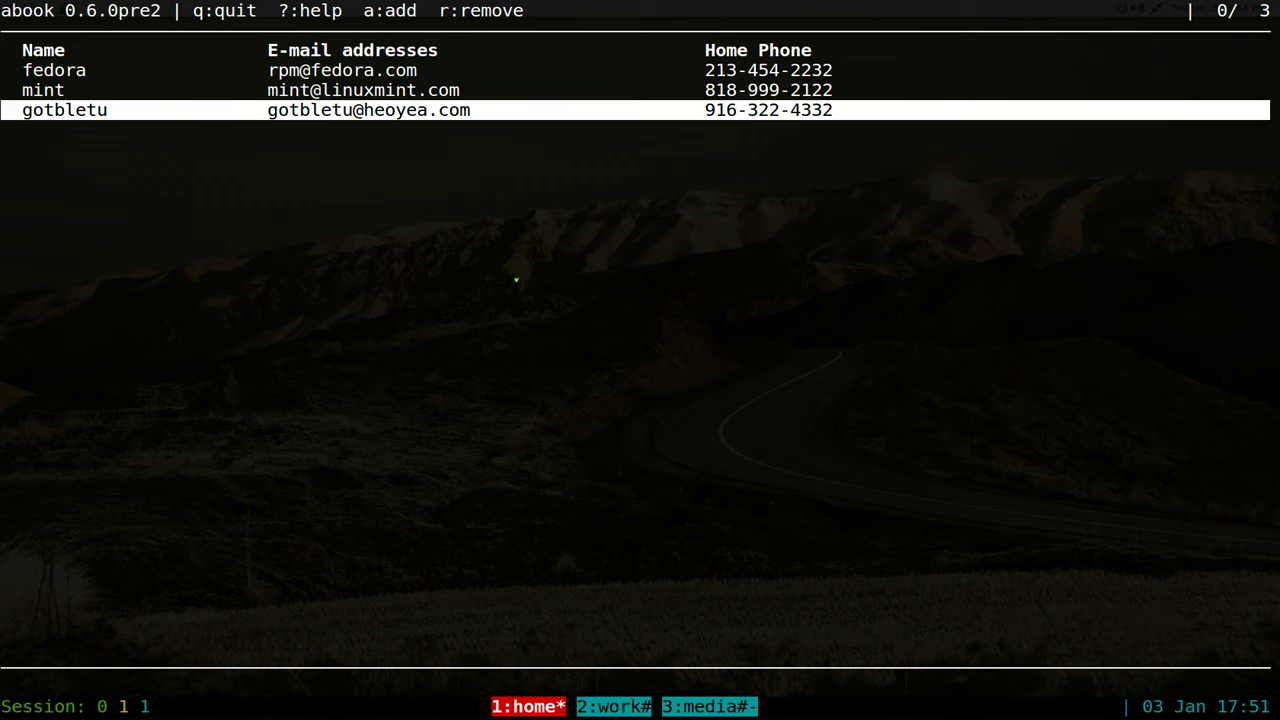
{"action": "key", "text": "Up"}
{"action": "key", "text": "Up"}
{"action": "key", "text": "Up"}
{"action": "key", "text": "Up"}
{"action": "key", "text": "Up"}
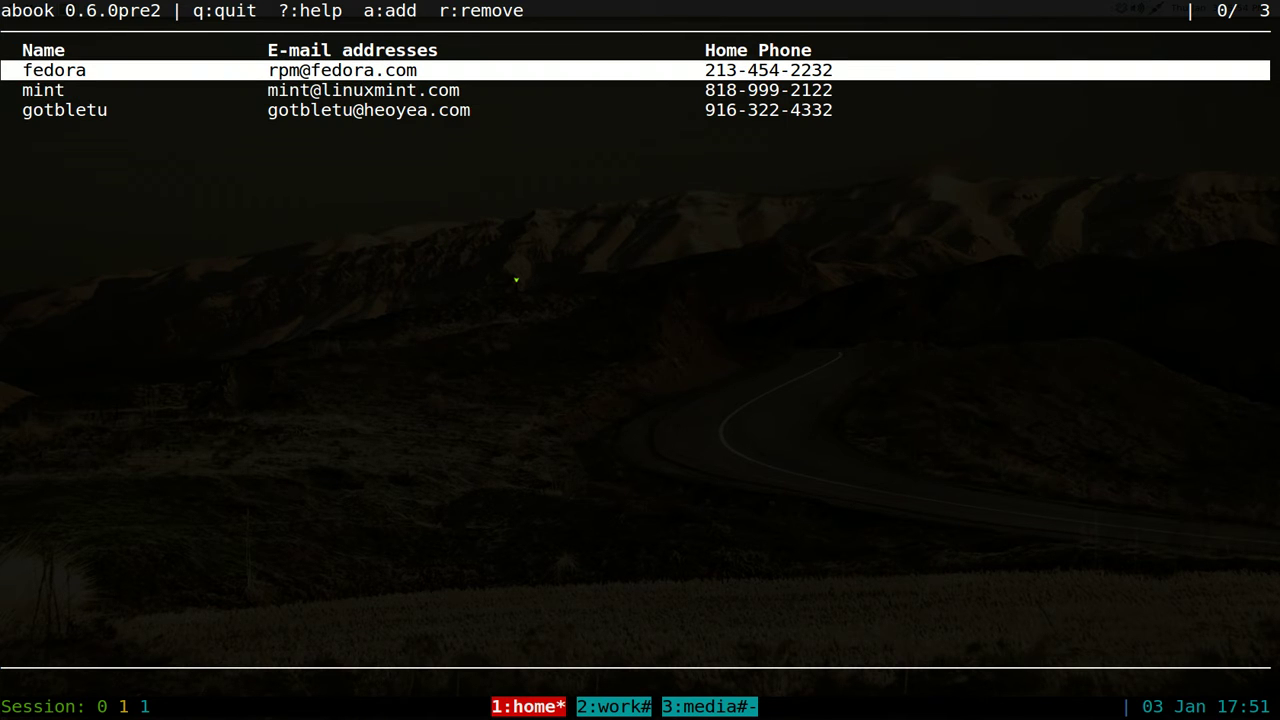
{"action": "key", "text": "Down"}
{"action": "key", "text": "Up"}
- Search for 'go', open the found contact and check its fields
{"action": "key", "text": "slash"}
{"action": "type", "text": "go"}
{"action": "key", "text": "Return"}
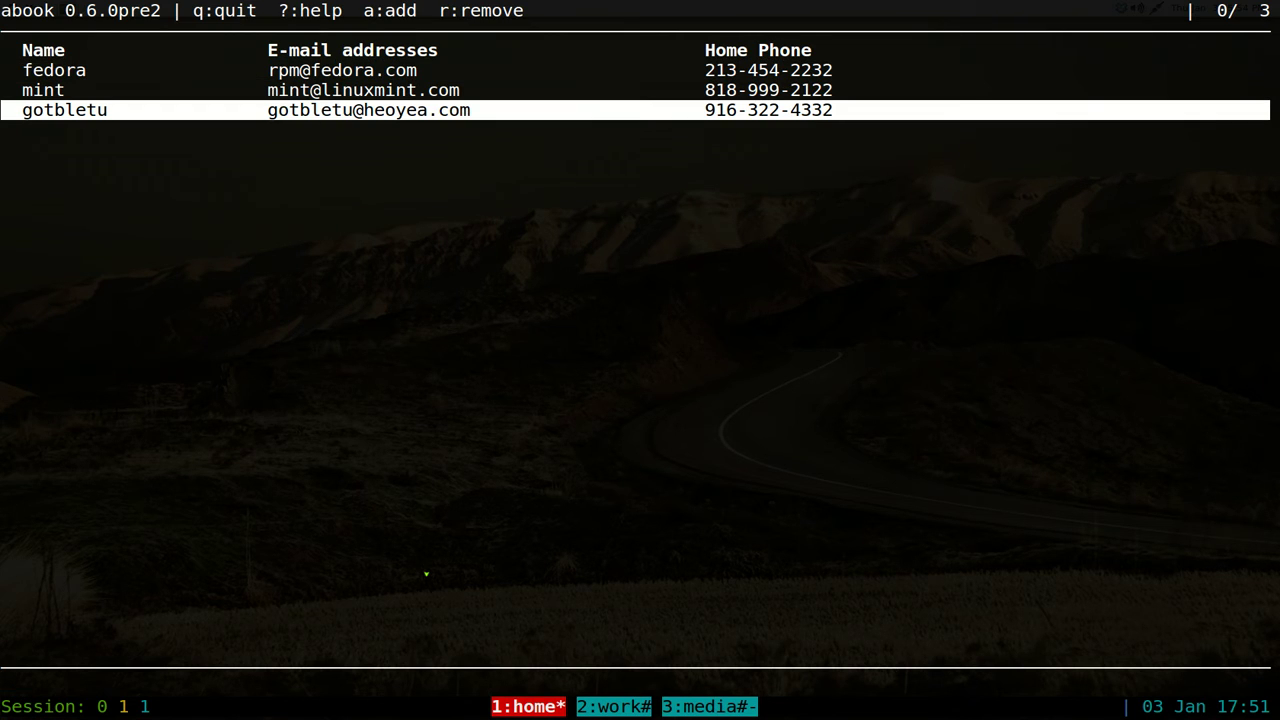
{"action": "key", "text": "Return"}
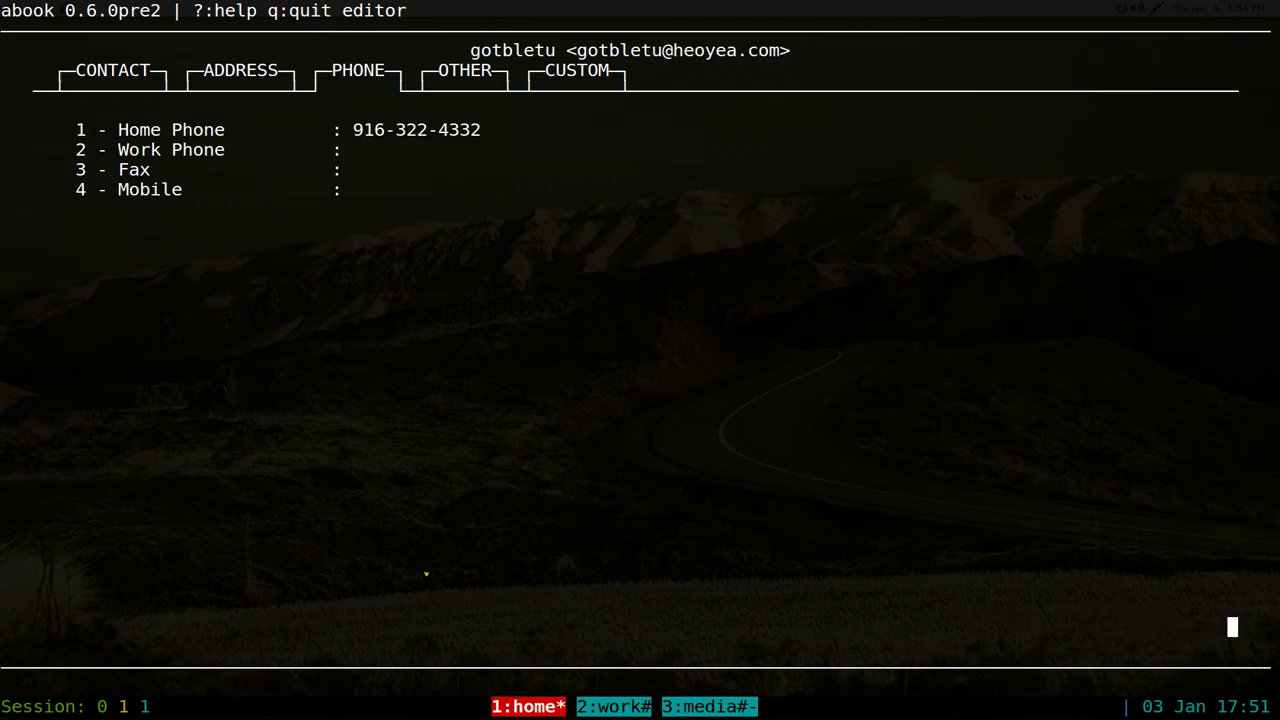
{"action": "key", "text": "Right"}
{"action": "key", "text": "Right"}
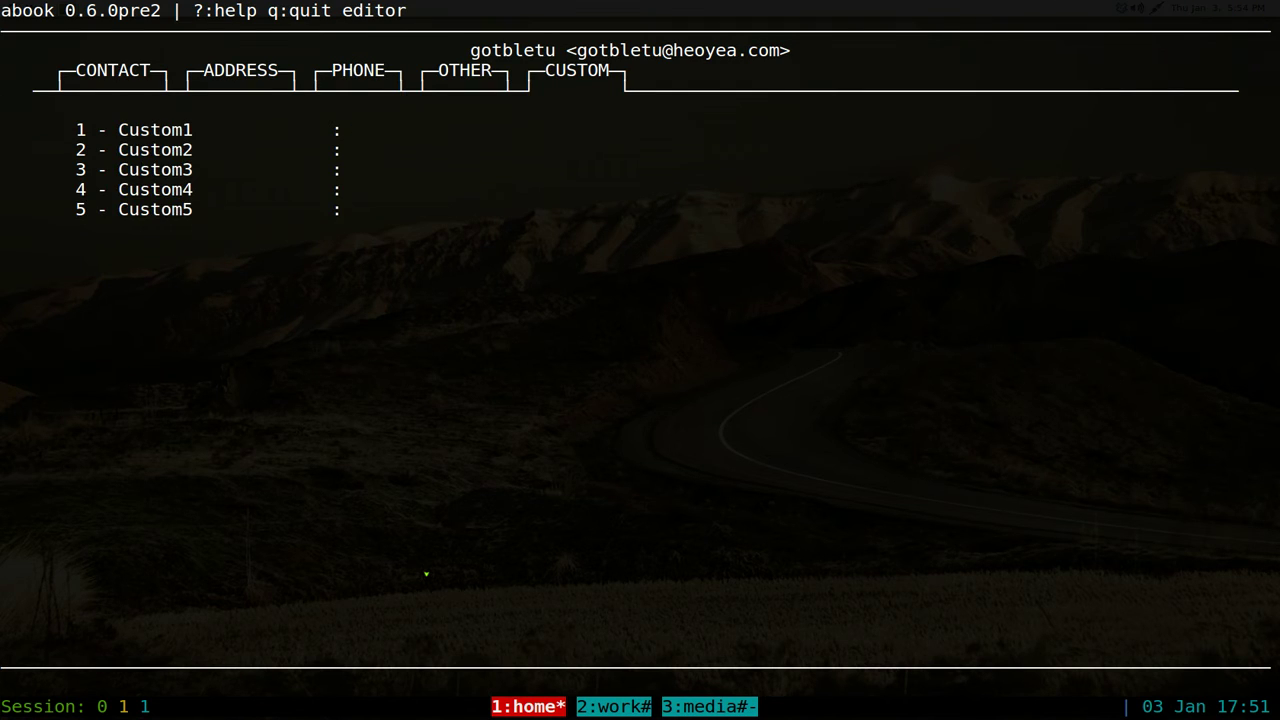
{"action": "key", "text": "q"}
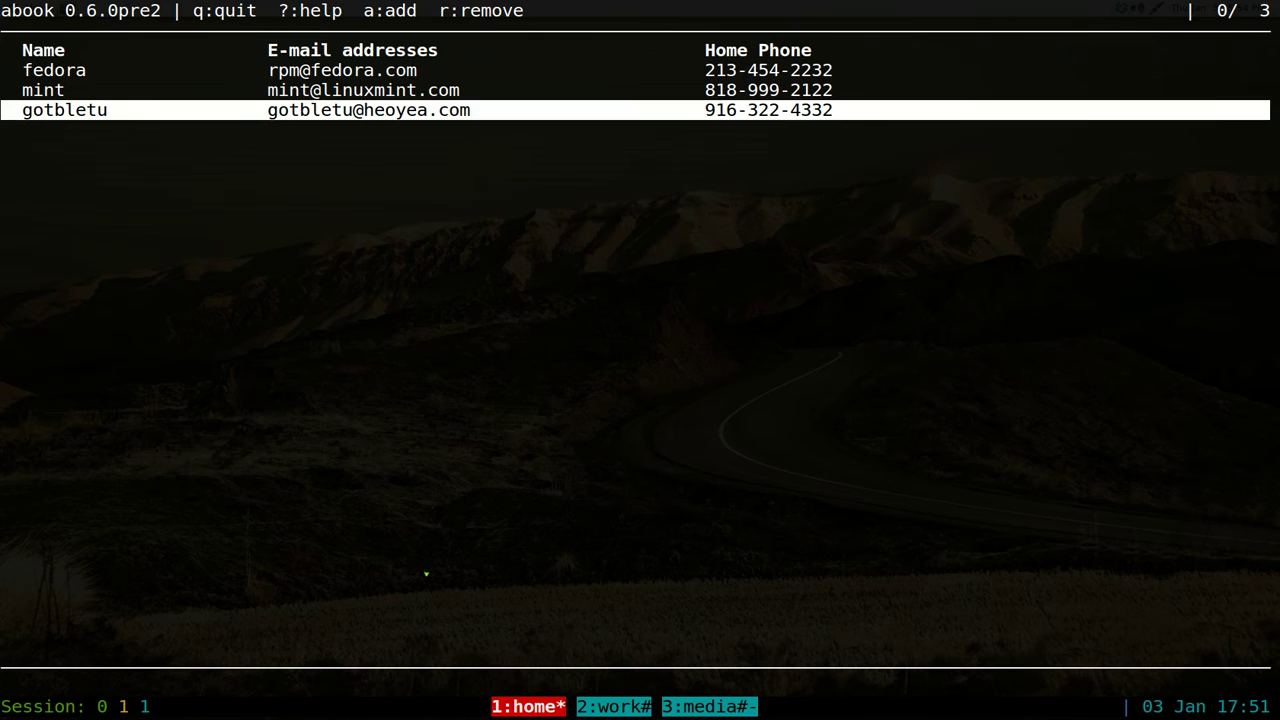
{"action": "key", "text": "question"}
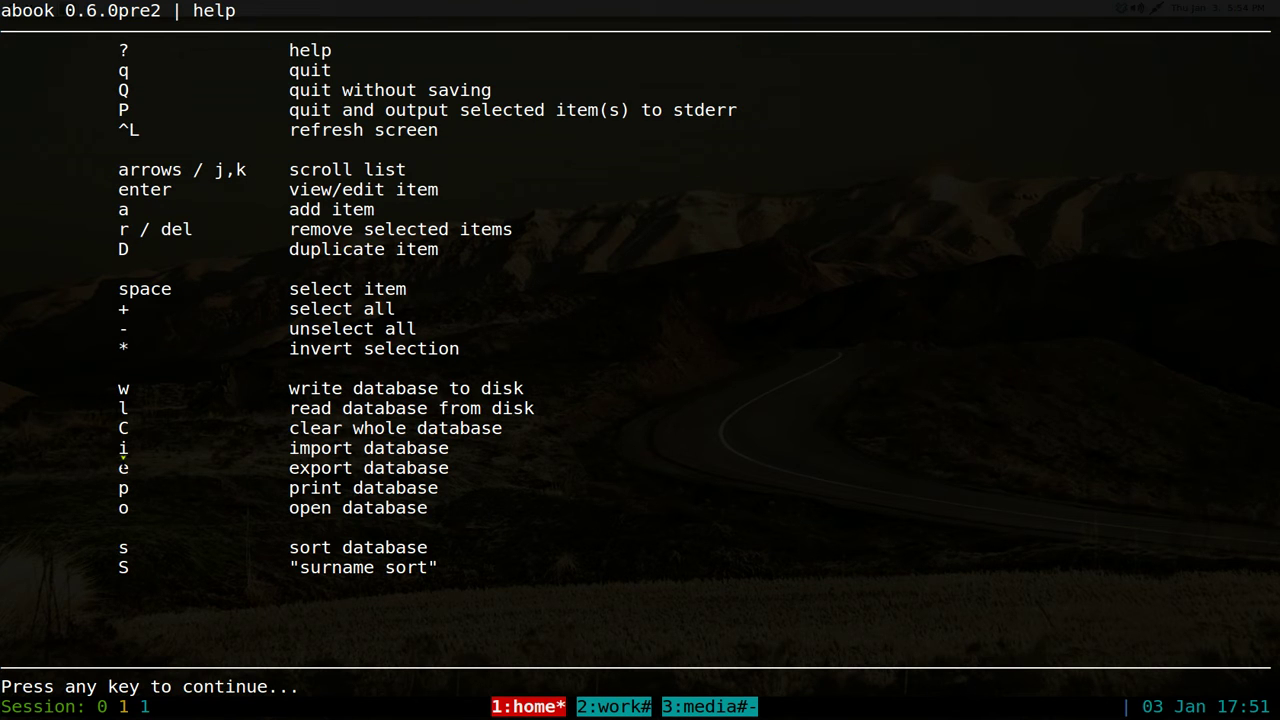
{"action": "left_click_drag", "start_coordinate": [118, 448], "coordinate": [118, 468]}
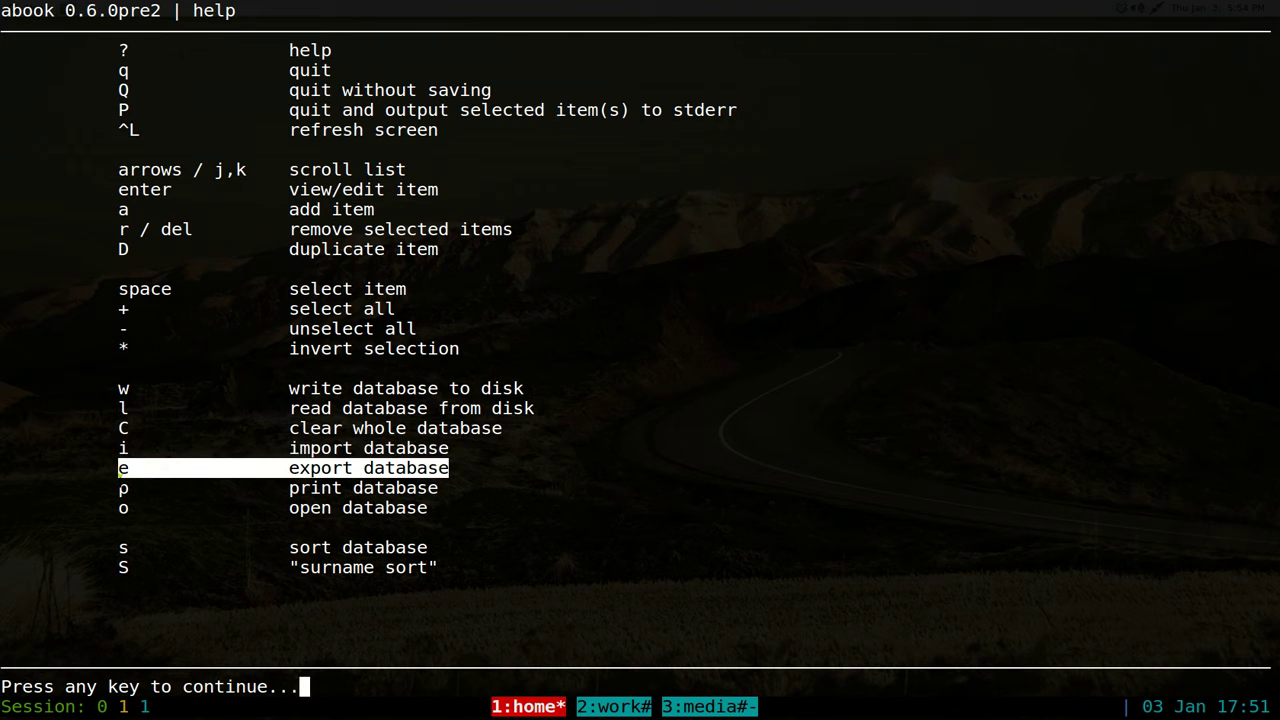
{"action": "left_click", "coordinate": [214, 465]}
{"action": "key", "text": "Return"}
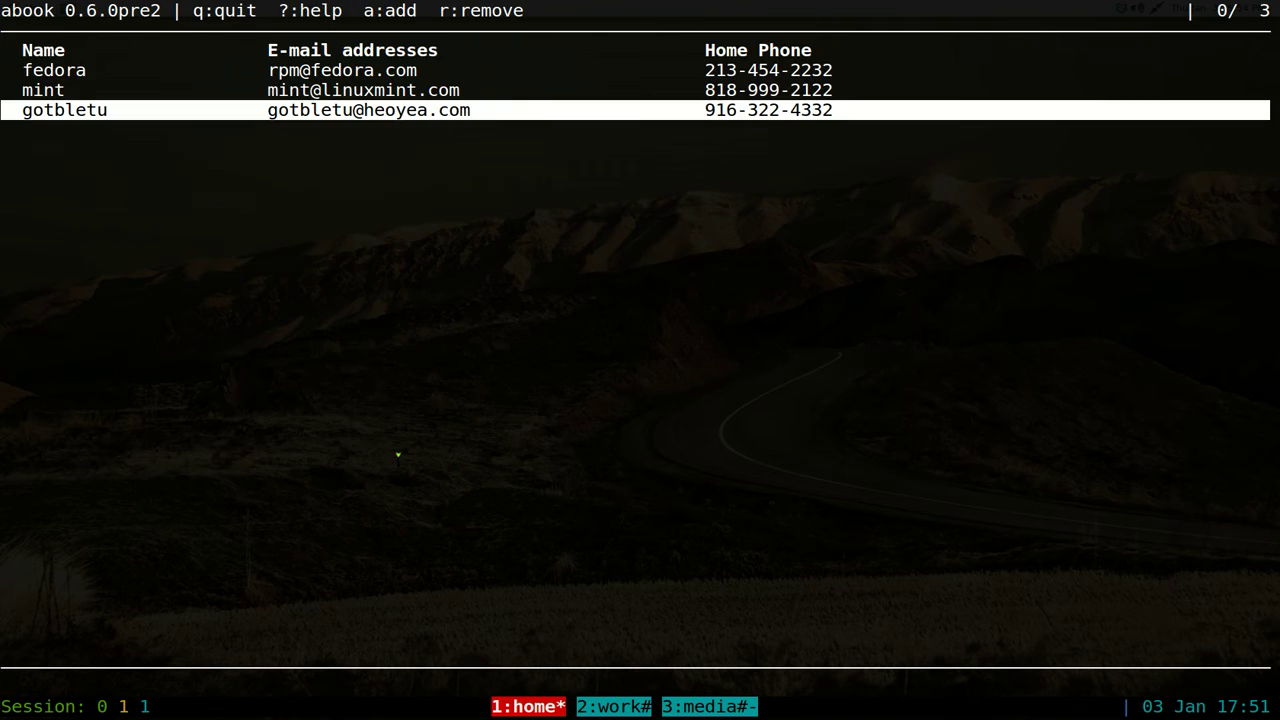
- Export the address book with the plain-text filter (k) to myaddress.txt
{"action": "key", "text": "e"}
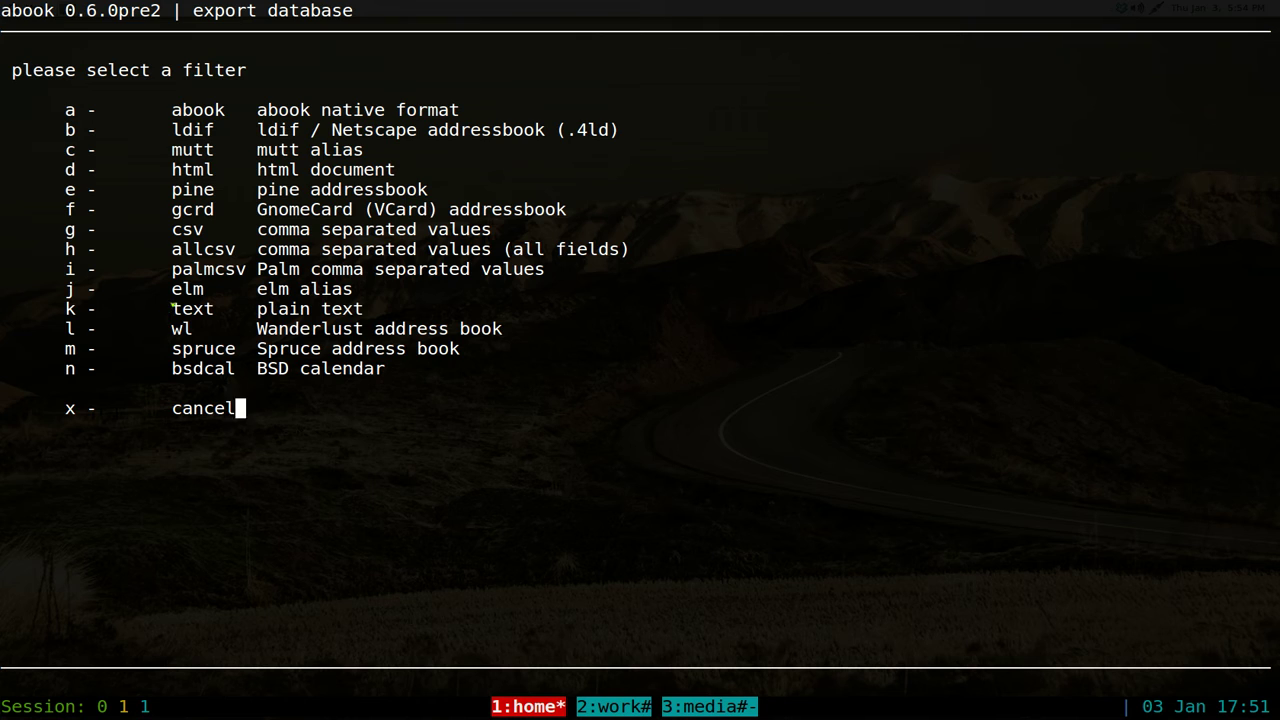
{"action": "left_click_drag", "start_coordinate": [47, 308], "coordinate": [377, 310]}
{"action": "key", "text": "k"}
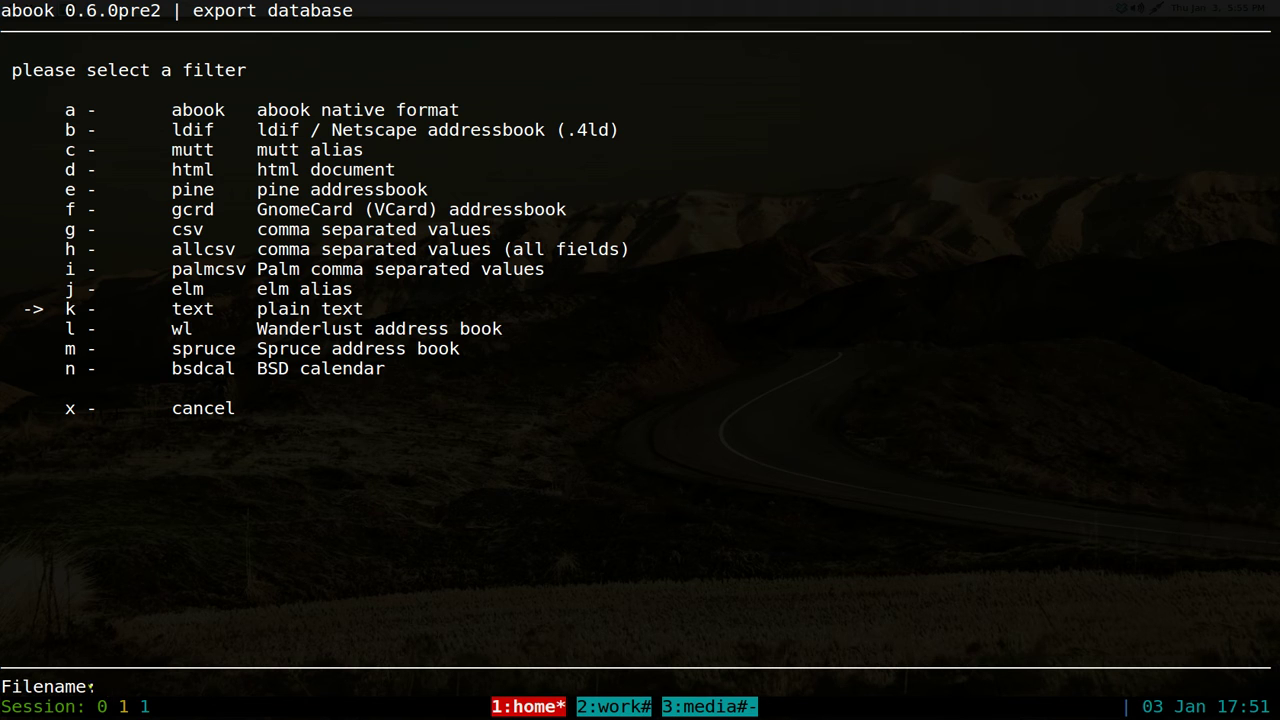
{"action": "double_click", "coordinate": [37, 688]}
{"action": "left_click", "coordinate": [90, 688]}
{"action": "type", "text": "myaddre"}
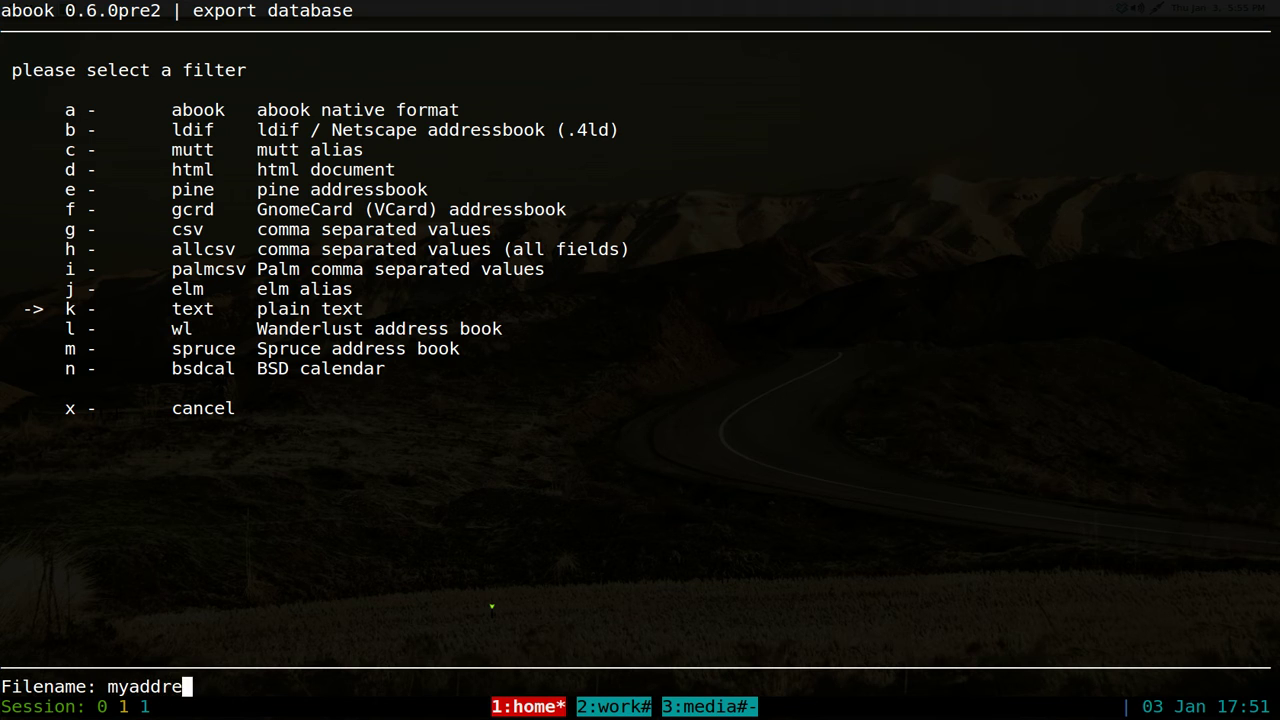
{"action": "type", "text": "ss.txt"}
{"action": "key", "text": "Return"}
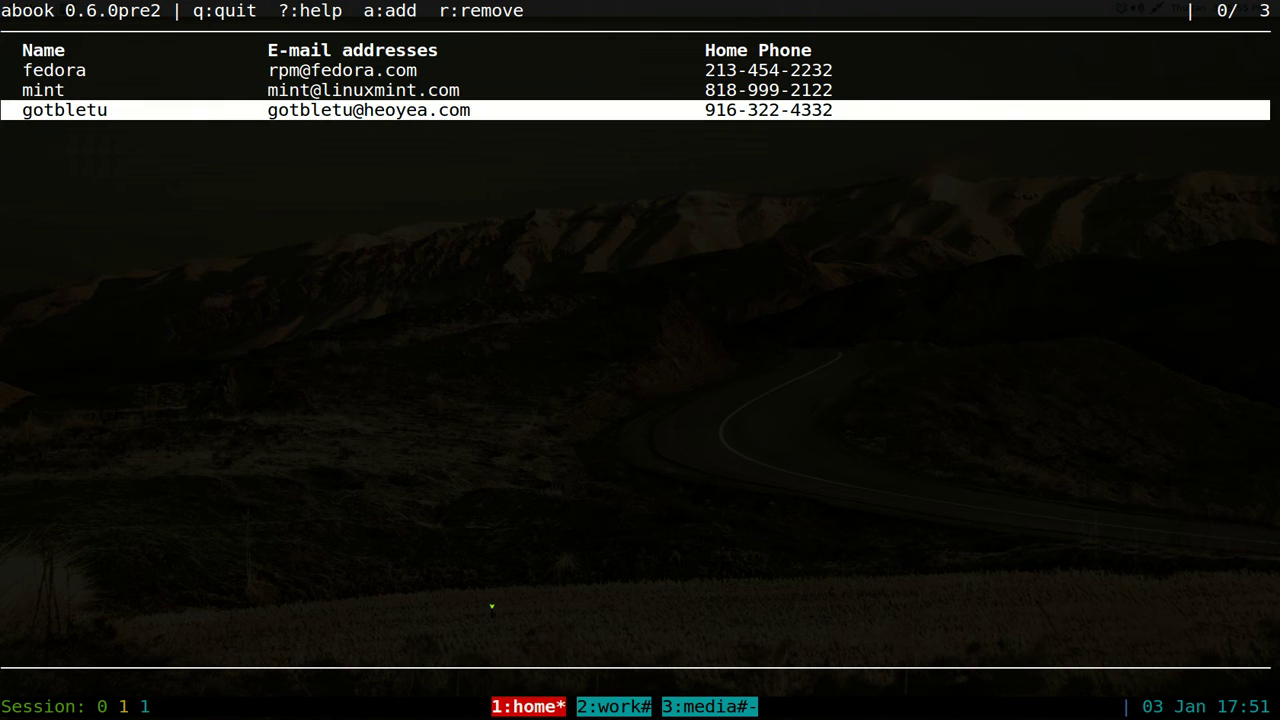
- Open a shell pane below abook, jump to /tmp/wastebin and list its files
{"action": "key", "text": "ctrl+b"}
{"action": "key", "text": "quotedbl"}
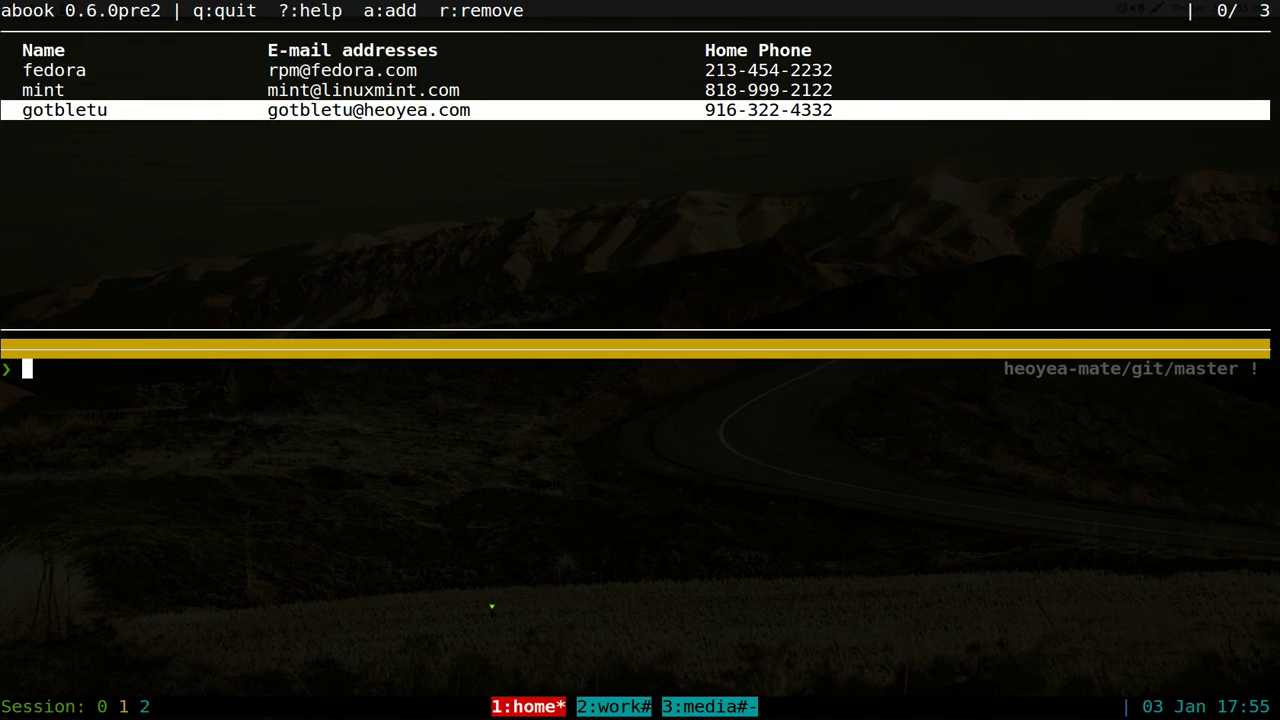
{"action": "type", "text": "z waste"}
{"action": "key", "text": "Return"}
{"action": "type", "text": "l"}
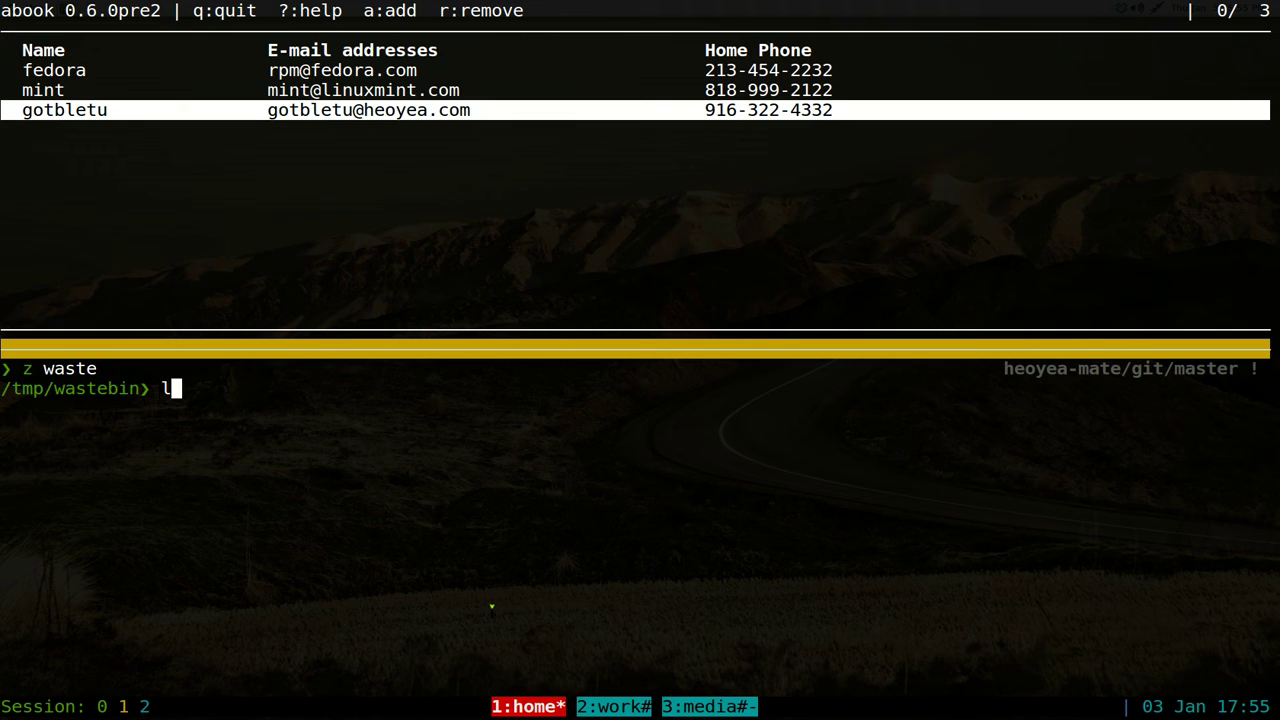
{"action": "key", "text": "Return"}
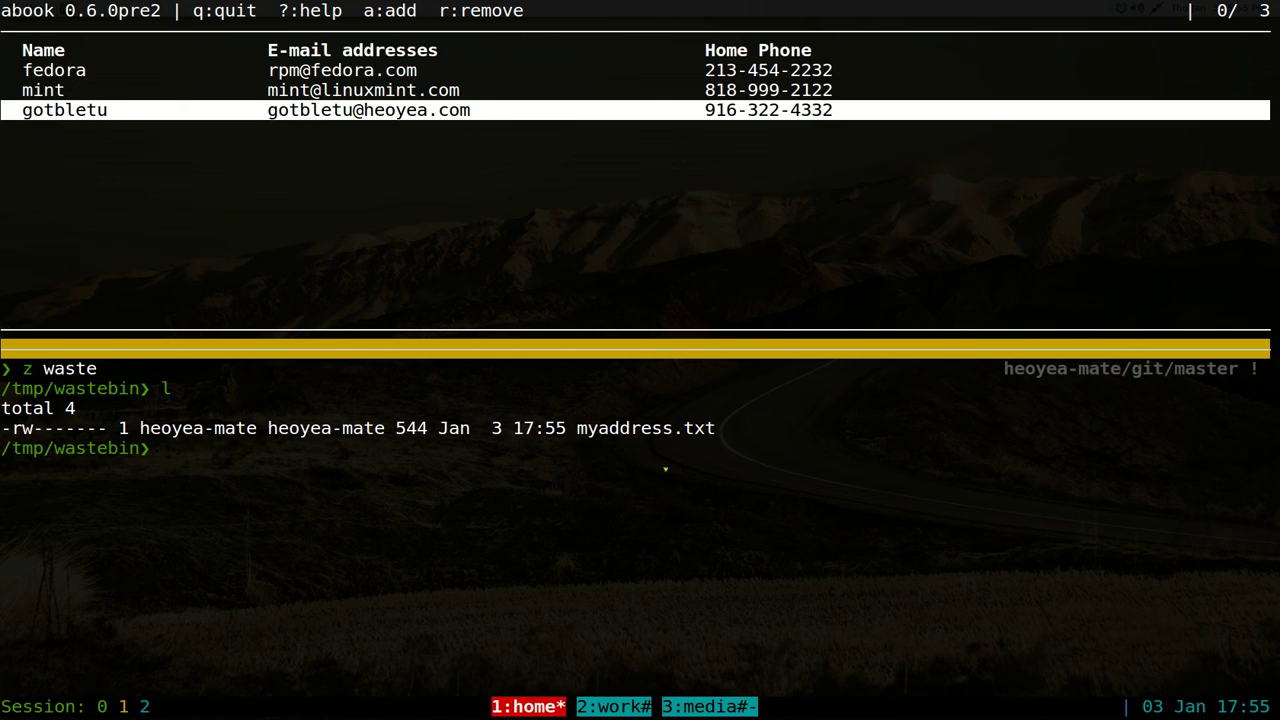
- Print the contents of myaddress.txt with cat
{"action": "double_click", "coordinate": [683, 428]}
{"action": "type", "text": "cat my"}
{"action": "key", "text": "Tab"}
{"action": "key", "text": "Return"}
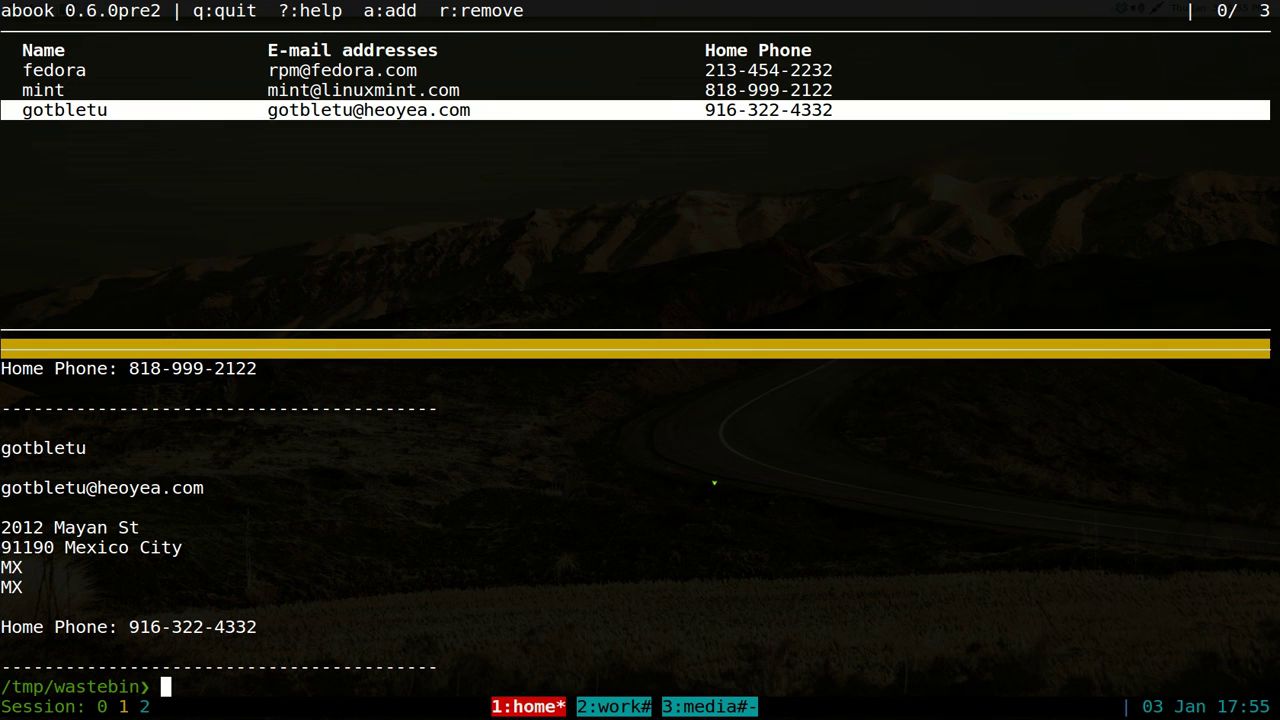
- Scroll back through the printed contacts, then close the shell pane
{"action": "scroll", "coordinate": [714, 483], "scroll_direction": "up", "scroll_amount": 3}
{"action": "key", "text": "Up"}
{"action": "key", "text": "Up"}
{"action": "key", "text": "Up"}
{"action": "key", "text": "Up"}
{"action": "key", "text": "Up"}
{"action": "key", "text": "Up"}
{"action": "key", "text": "Up"}
{"action": "key", "text": "Up"}
{"action": "key", "text": "Up"}
{"action": "key", "text": "Up"}
{"action": "key", "text": "Up"}
{"action": "key", "text": "Up"}
{"action": "key", "text": "Up"}
{"action": "key", "text": "Up"}
{"action": "key", "text": "Up"}
{"action": "key", "text": "Up"}
{"action": "key", "text": "Up"}
{"action": "key", "text": "Up"}
{"action": "key", "text": "Up"}
{"action": "key", "text": "Up"}
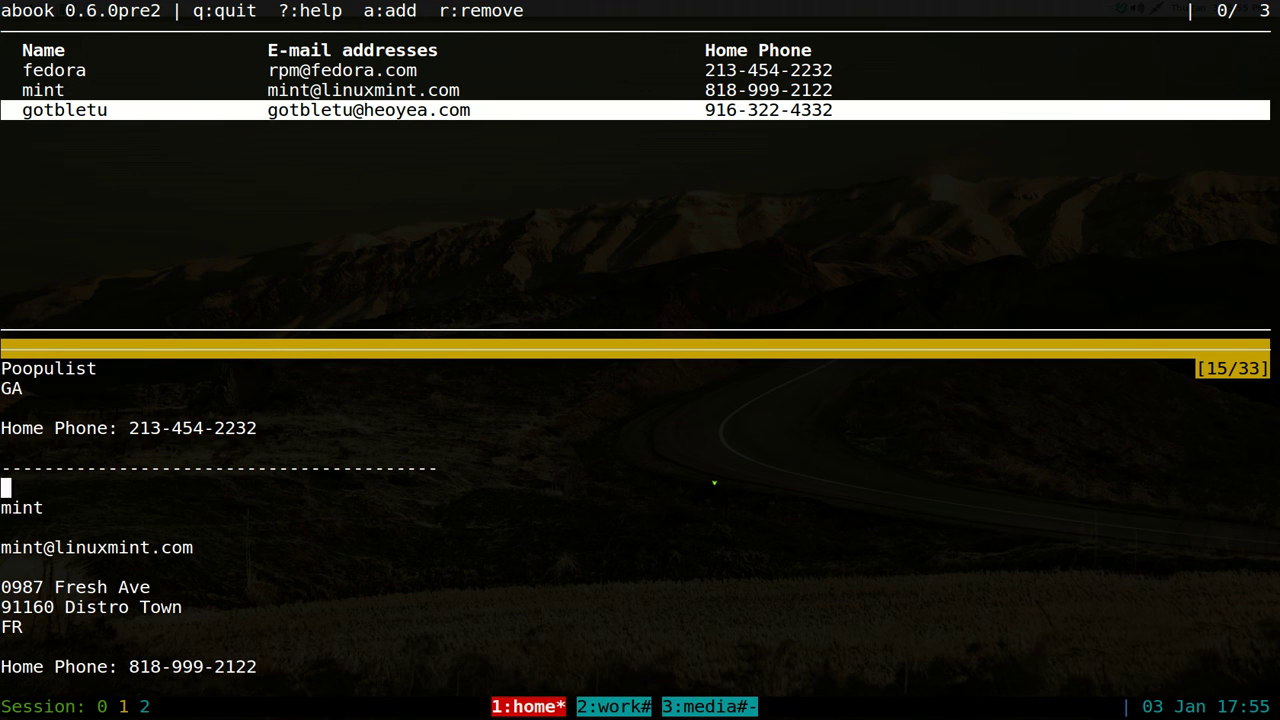
{"action": "key", "text": "Up"}
{"action": "key", "text": "Up"}
{"action": "key", "text": "Up"}
{"action": "key", "text": "Up"}
{"action": "key", "text": "Up"}
{"action": "key", "text": "Up"}
{"action": "key", "text": "Up"}
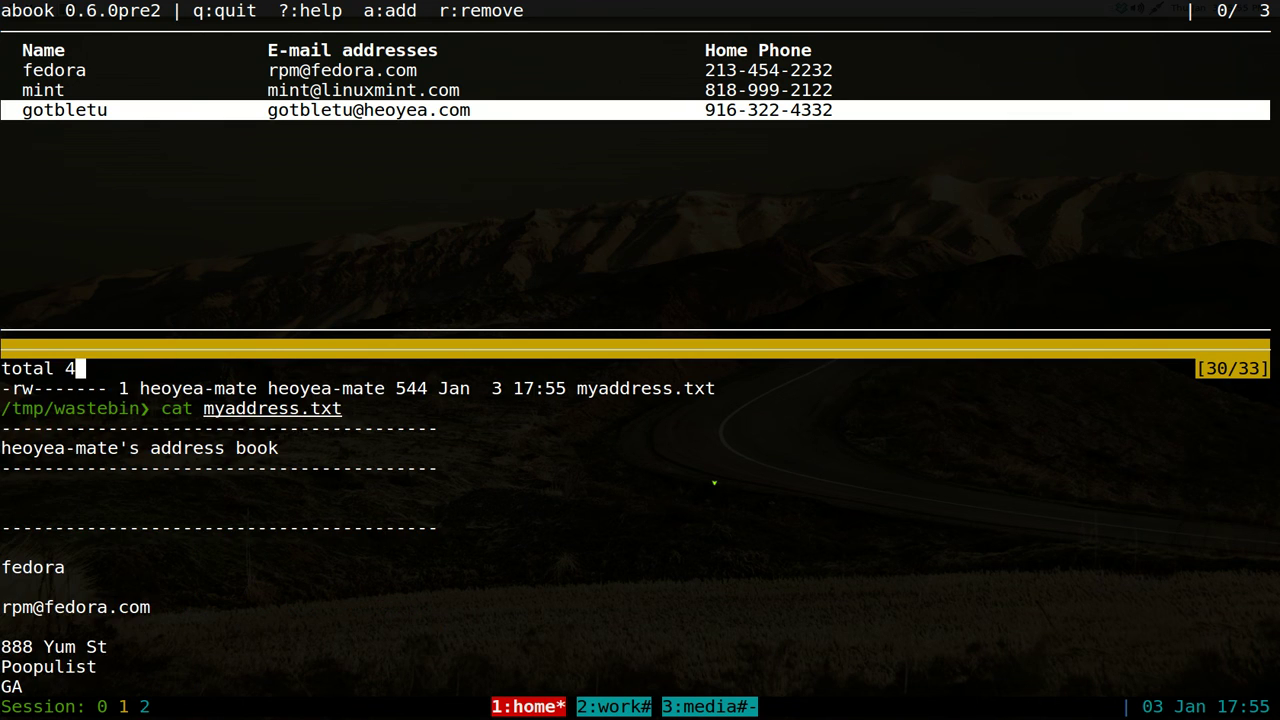
{"action": "key", "text": "Down"}
{"action": "key", "text": "q"}
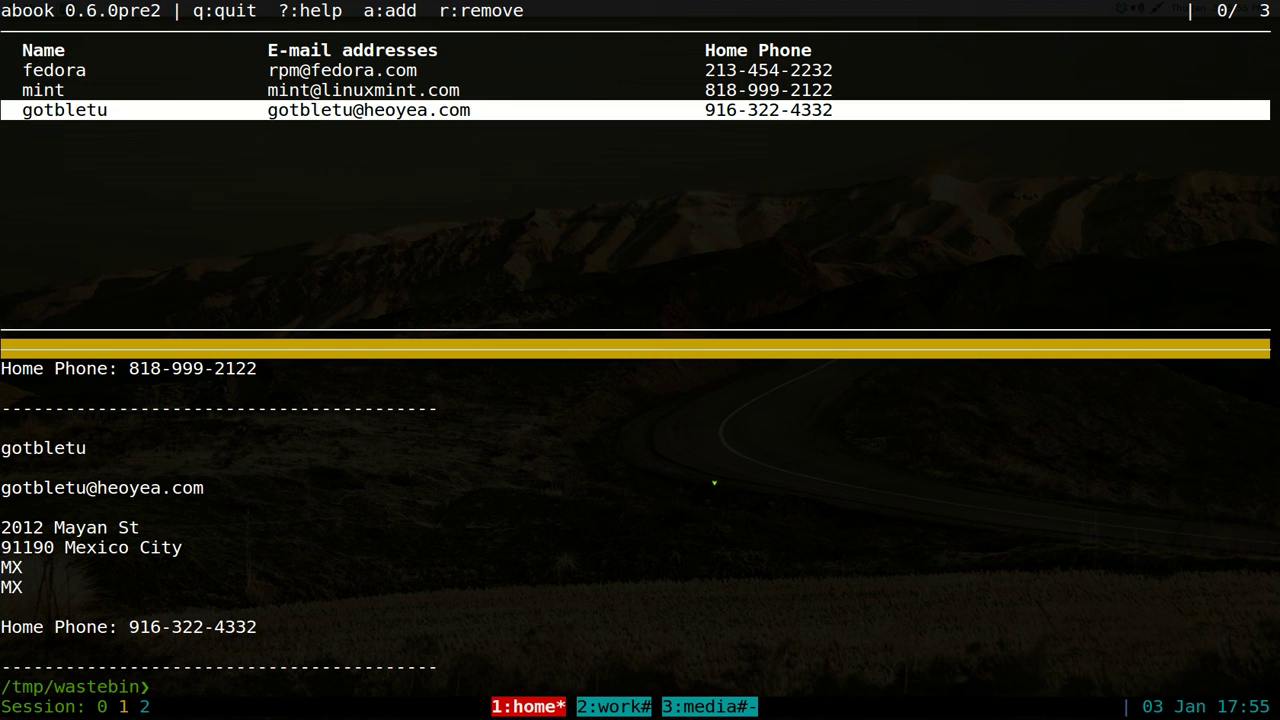
{"action": "key", "text": "ctrl+d"}
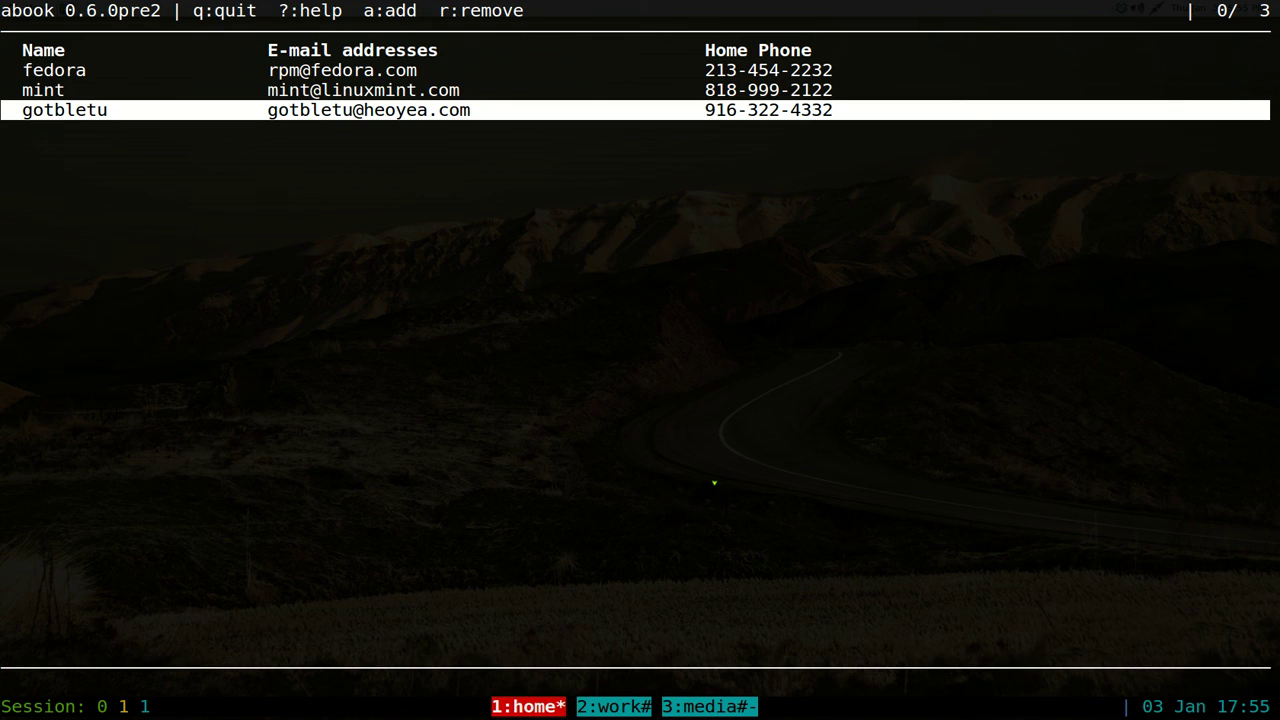
- Quit abook, then clear the retyped 'abook' from the shell prompt
{"action": "key", "text": "Up"}
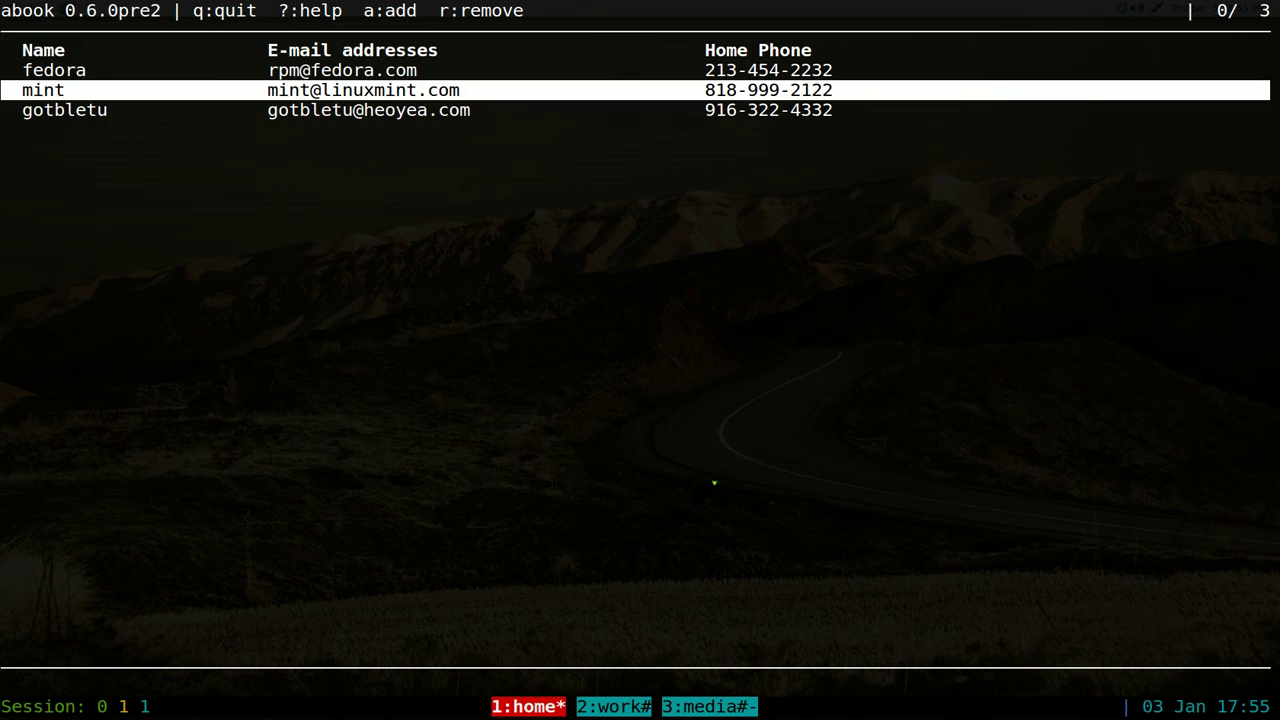
{"action": "key", "text": "Up"}
{"action": "key", "text": "Down"}
{"action": "key", "text": "q"}
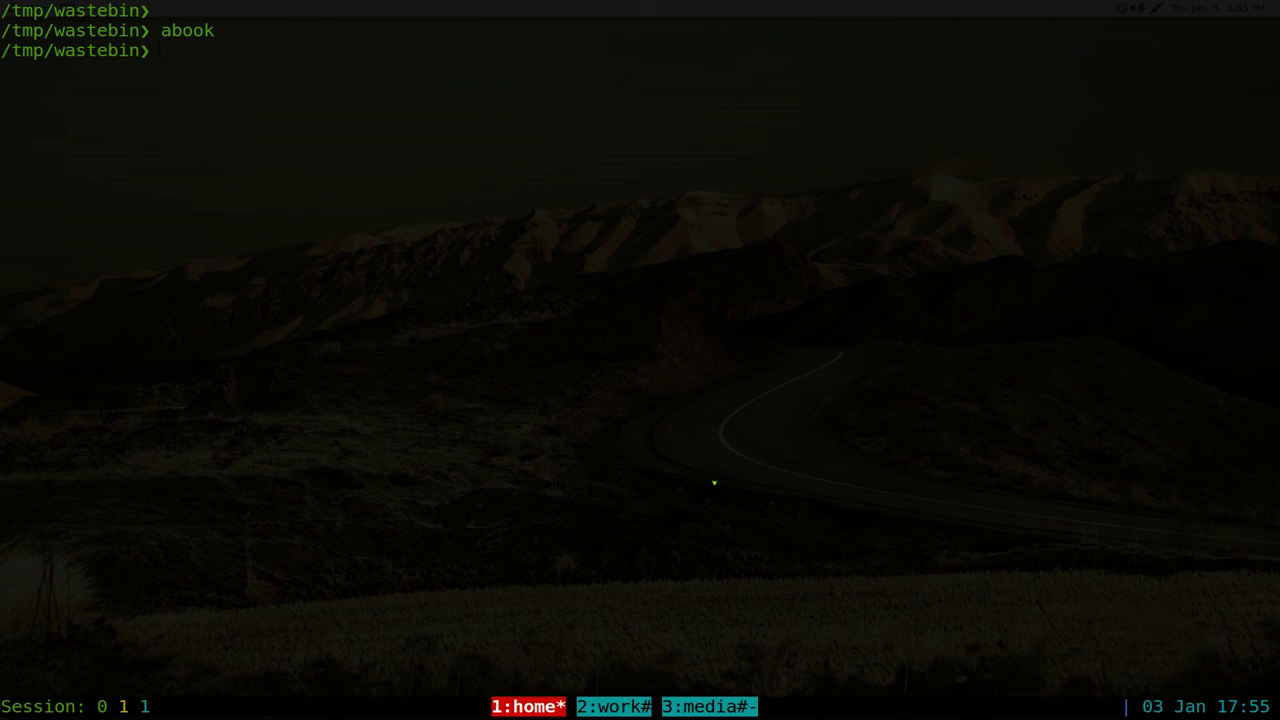
{"action": "type", "text": "abook"}
{"action": "key", "text": "BackSpace"}
{"action": "key", "text": "BackSpace"}
{"action": "key", "text": "BackSpace"}
{"action": "key", "text": "BackSpace"}
{"action": "key", "text": "BackSpace"}
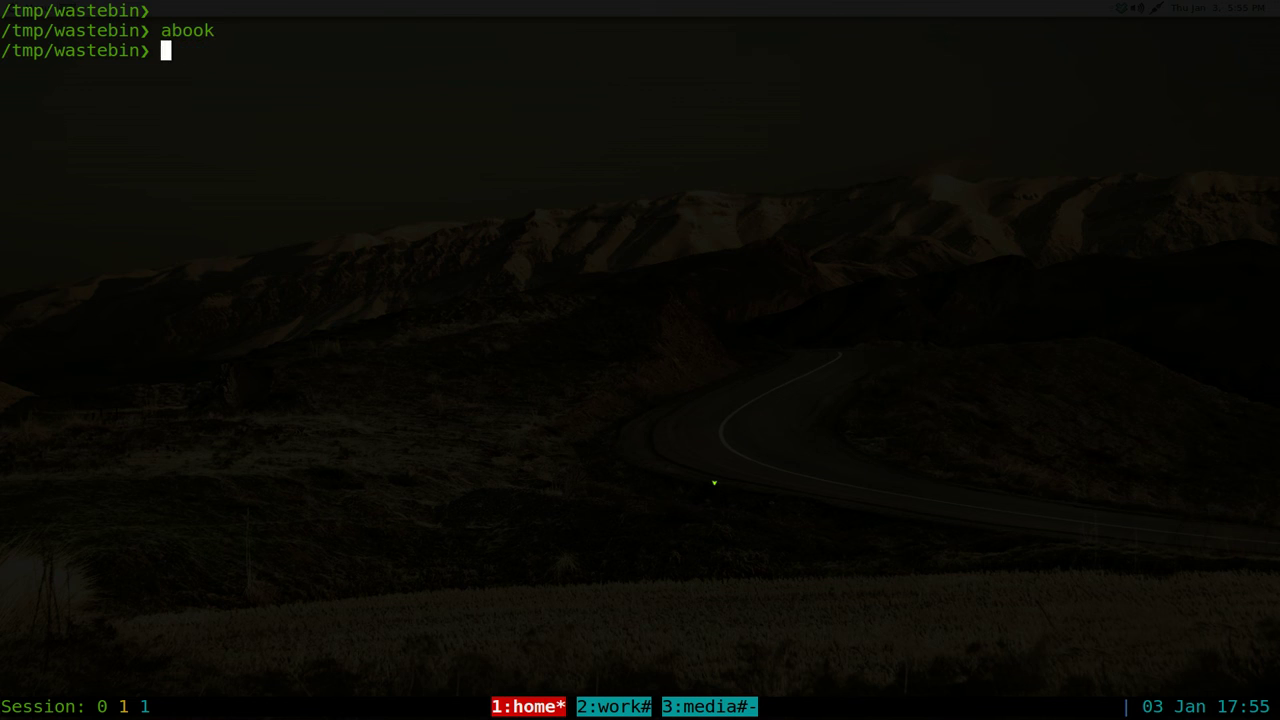